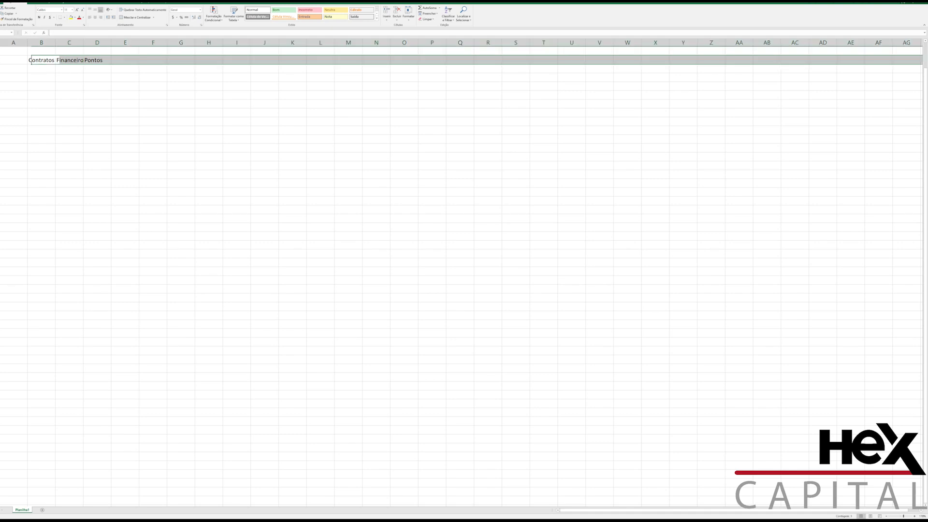
# - Fit the widths of the Contratos, Financeiro and Pontos columns to their contents
pyautogui.doubleClick(111, 42)
pyautogui.doubleClick(84, 43)
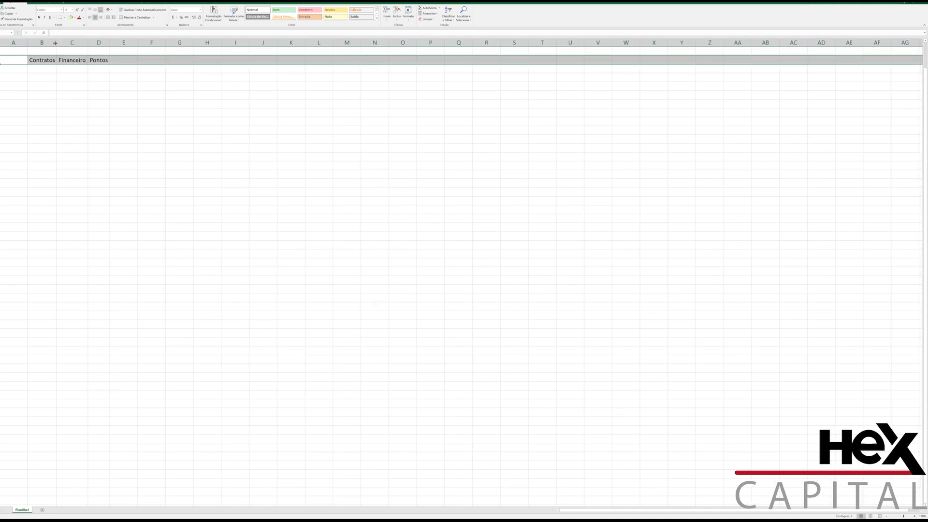
pyautogui.click(50, 68)
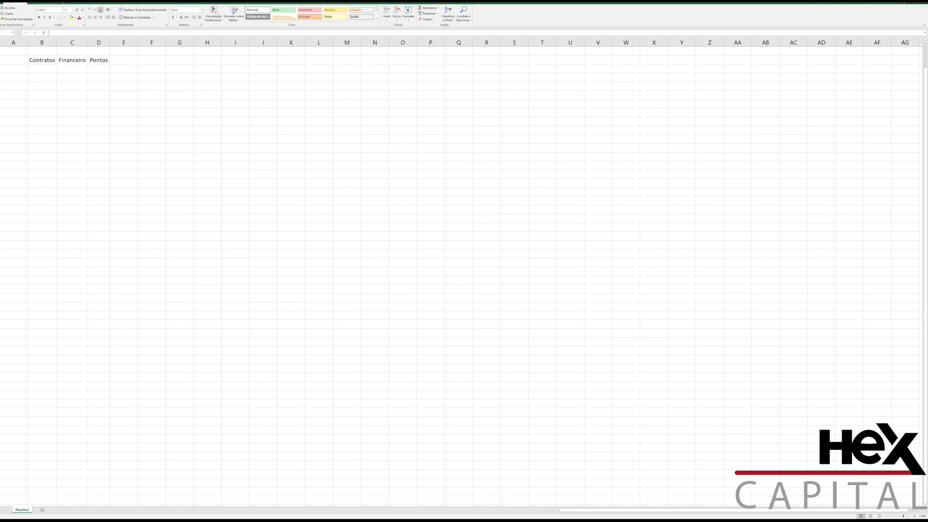
# - Fill the first row under the headers with 1 for Contratos and 1000 for Financeiro
pyautogui.moveTo(907, 516); pyautogui.dragTo(911, 516)
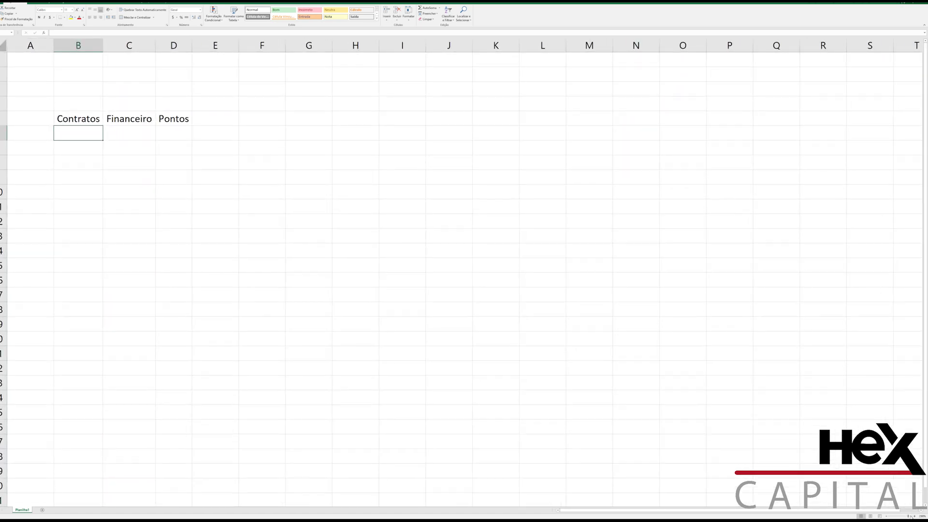
pyautogui.click(133, 136)
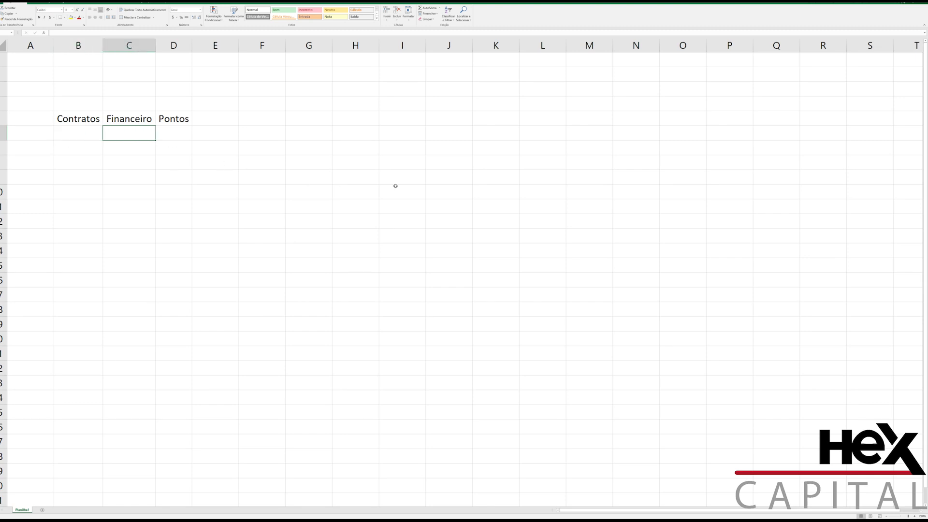
pyautogui.write('1000')
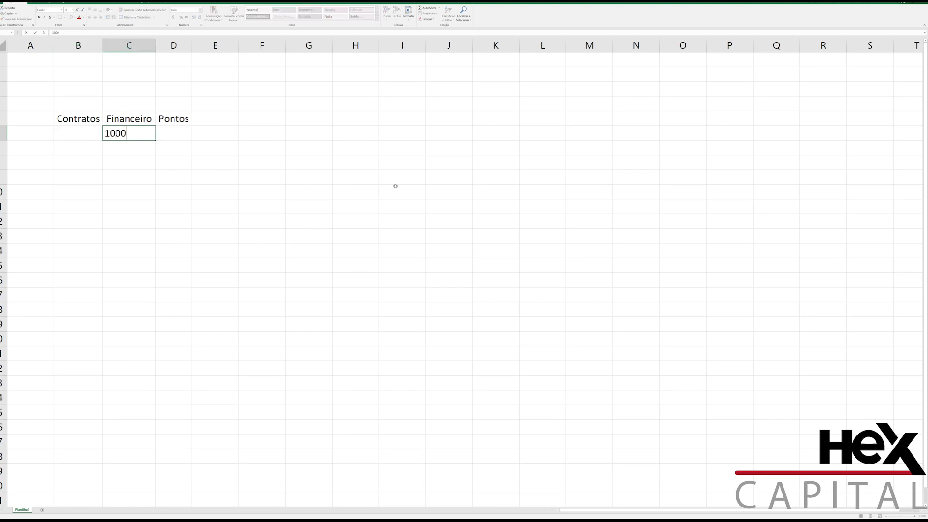
pyautogui.press('Tab')
pyautogui.press('Left')
pyautogui.press('Left')
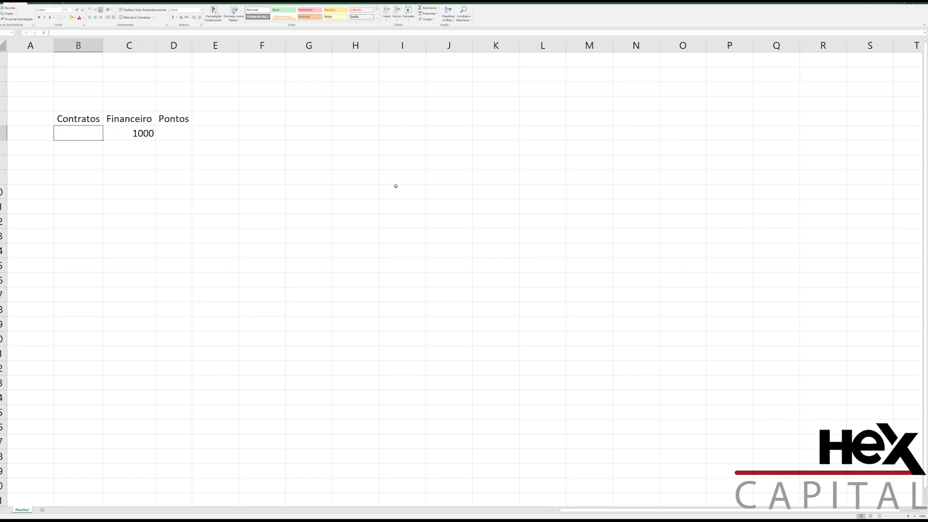
pyautogui.press('Up')
pyautogui.press('Down')
pyautogui.write('1')
pyautogui.press('Right')
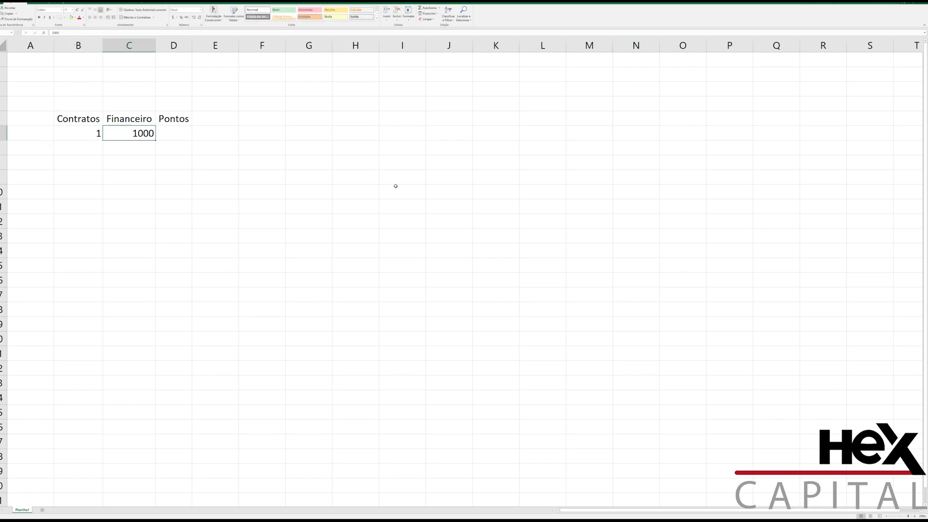
pyautogui.press('Right')
pyautogui.press('Left')
# - Format the whole Financeiro column as Brazilian real (R$) accounting currency
pyautogui.click(145, 46)
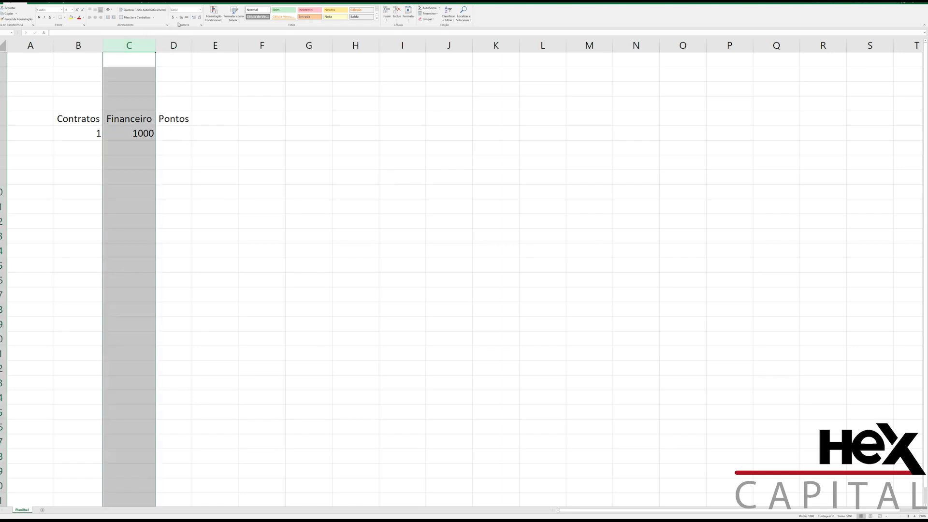
pyautogui.click(180, 18)
pyautogui.click(177, 18)
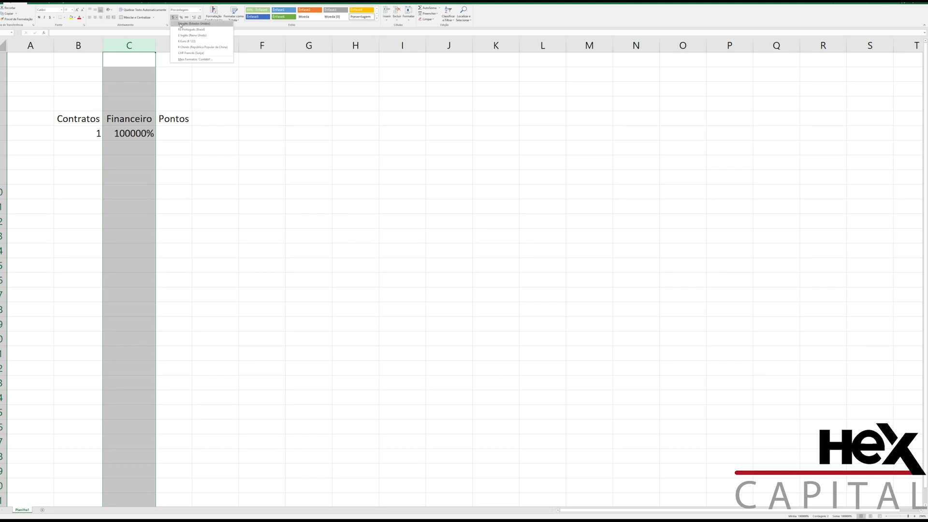
pyautogui.click(189, 29)
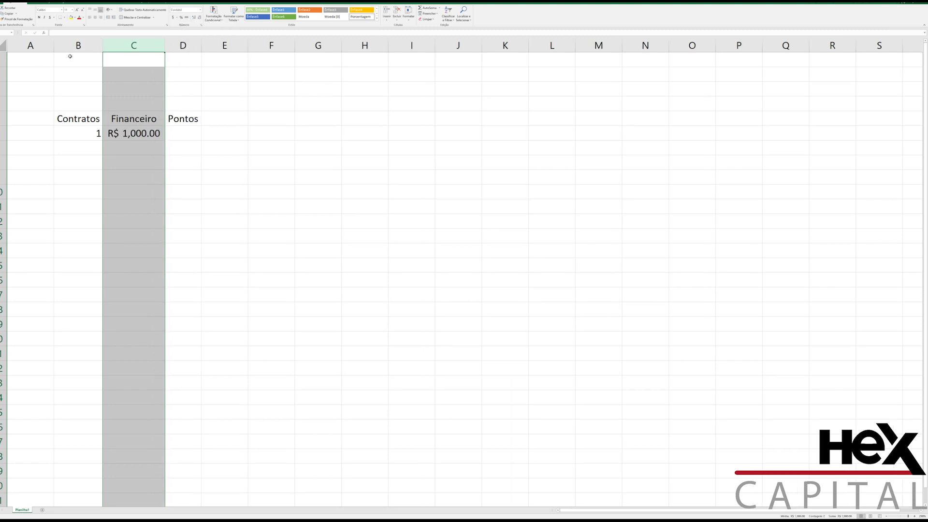
# - Centre the contents of columns B to D and delete three empty rows above the headers
pyautogui.moveTo(72, 47); pyautogui.dragTo(183, 45)
pyautogui.click(96, 17)
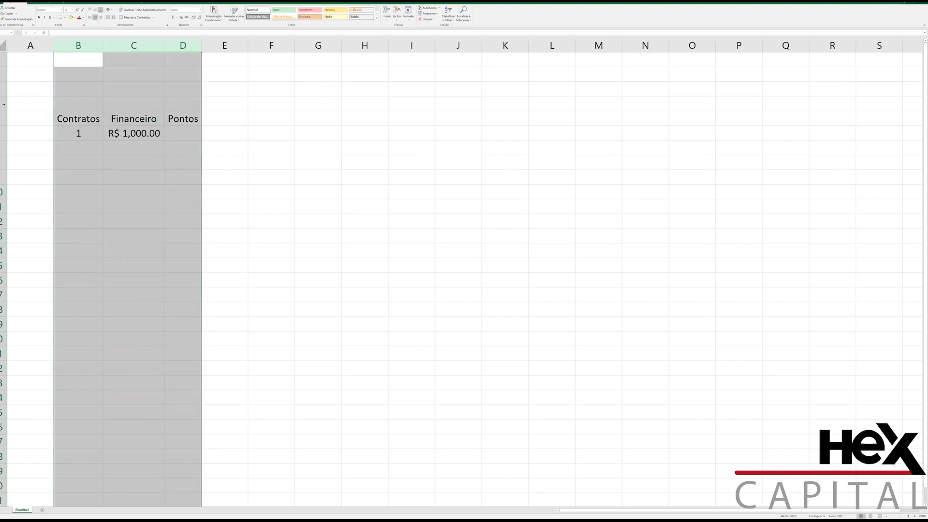
pyautogui.moveTo(2, 89); pyautogui.dragTo(1, 57)
pyautogui.hotkey('ctrl', '-')
pyautogui.click(94, 90)
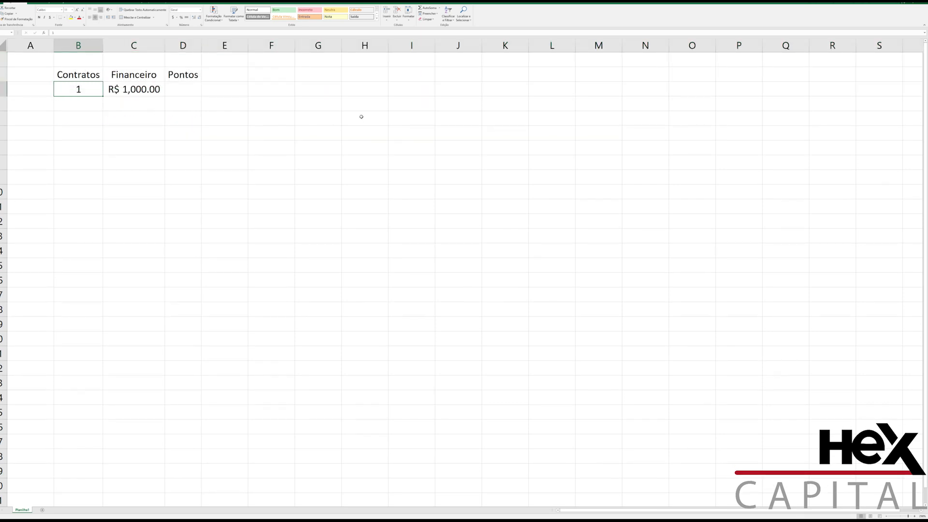
# - Add a second row to the table with 2 contracts and a Financeiro value of 2000
pyautogui.press('Right')
pyautogui.press('Return')
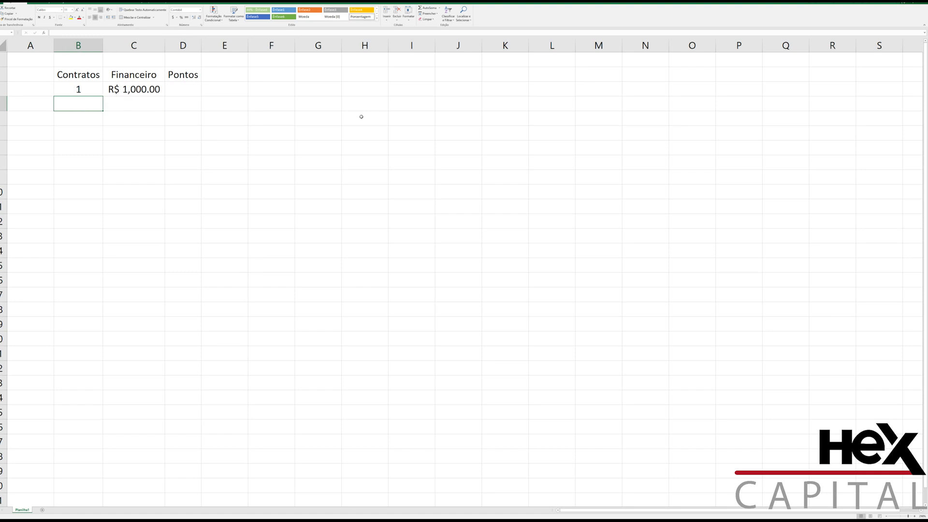
pyautogui.write('2')
pyautogui.press('Tab')
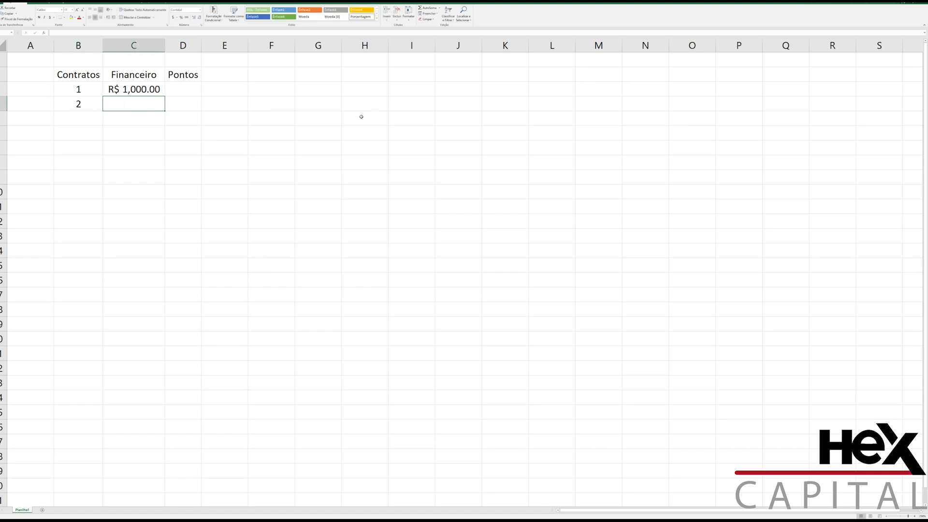
pyautogui.write('2000')
pyautogui.press('Tab')
pyautogui.press('Left')
pyautogui.press('Right')
pyautogui.press('Up')
pyautogui.press('Left')
pyautogui.press('Left')
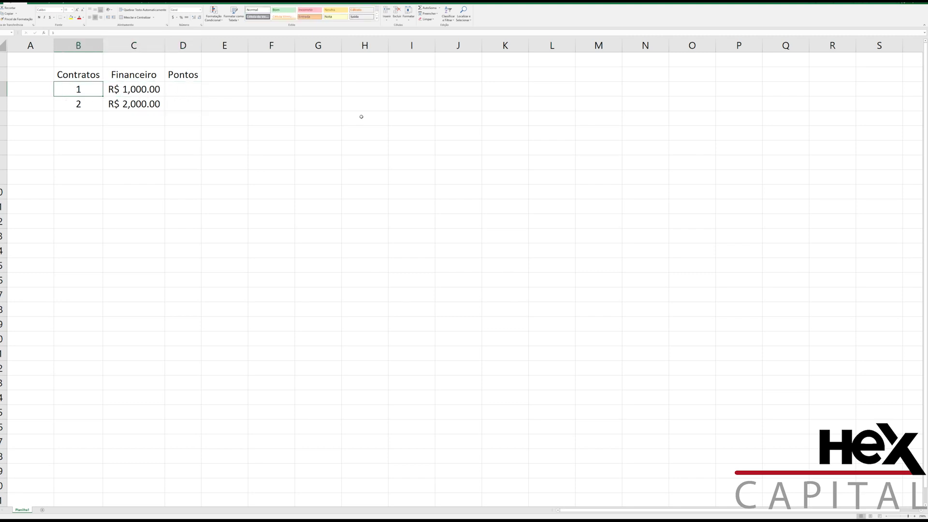
pyautogui.press('Right')
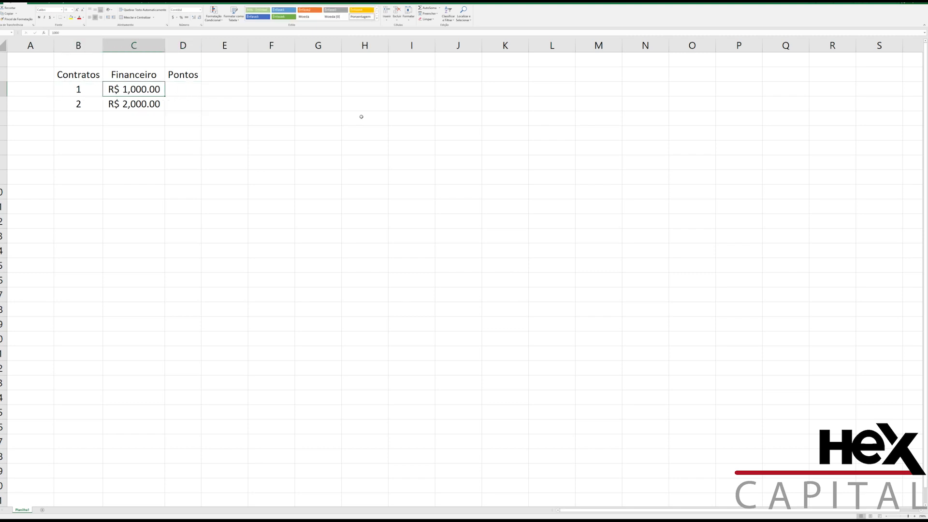
pyautogui.press('Right')
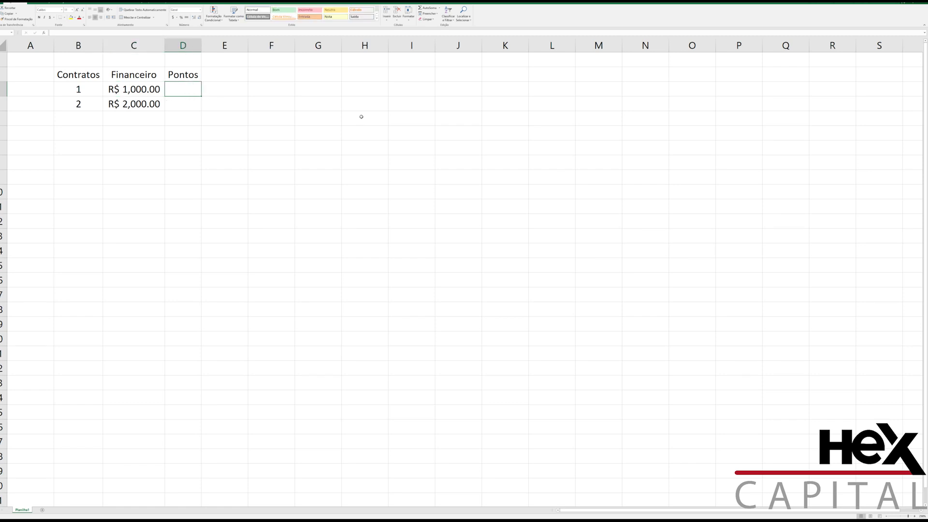
pyautogui.press('Down')
pyautogui.press('Left')
pyautogui.press('Left')
pyautogui.press('Up')
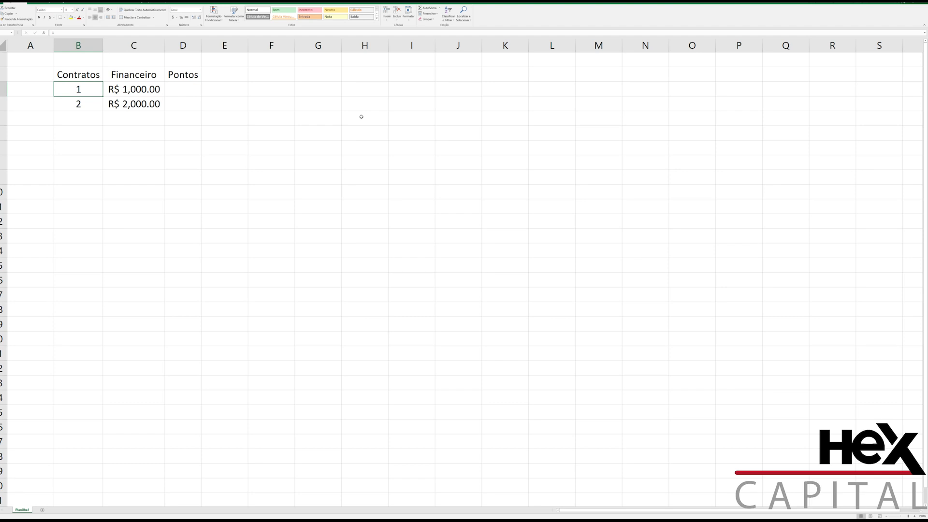
pyautogui.press('Right')
pyautogui.press('Down')
pyautogui.press('Up')
pyautogui.press('Down')
pyautogui.press('Up')
# - Enter 100 as the Pontos value for the row with 1 contract
pyautogui.press('Right')
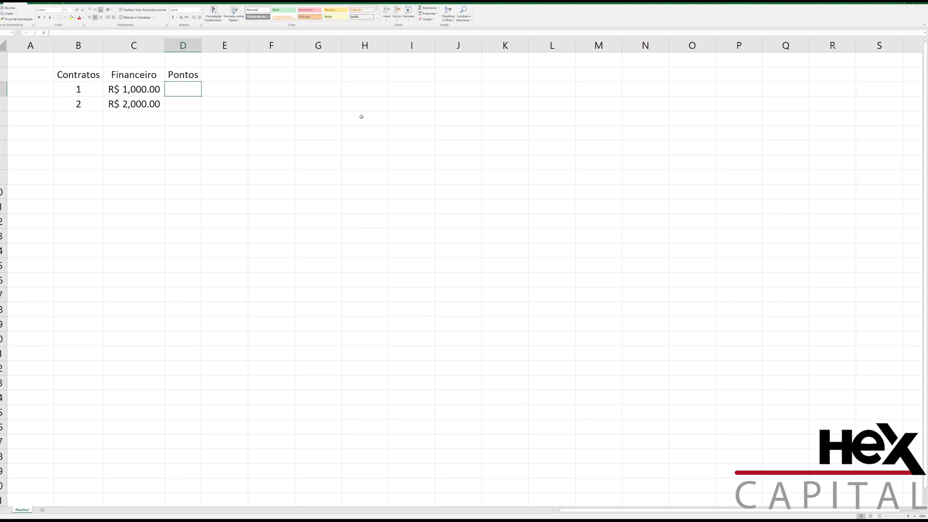
pyautogui.write('100')
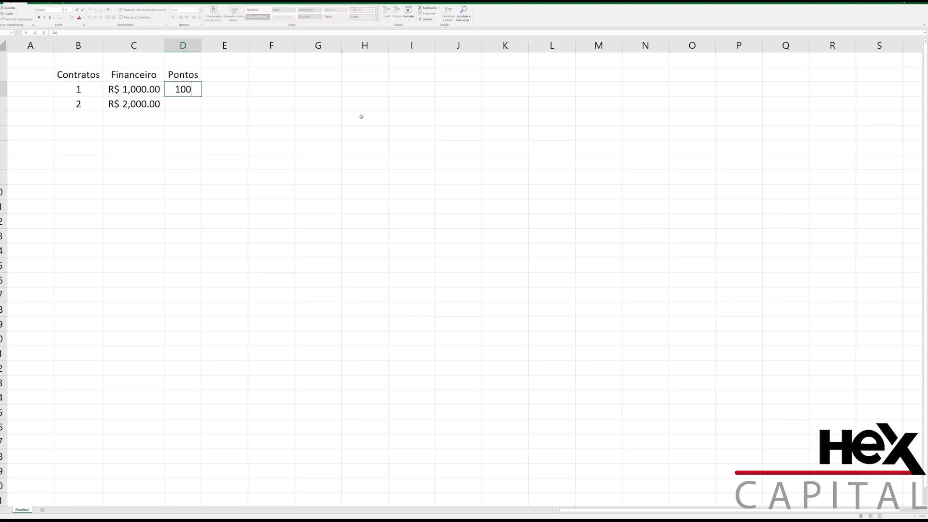
pyautogui.press('Return')
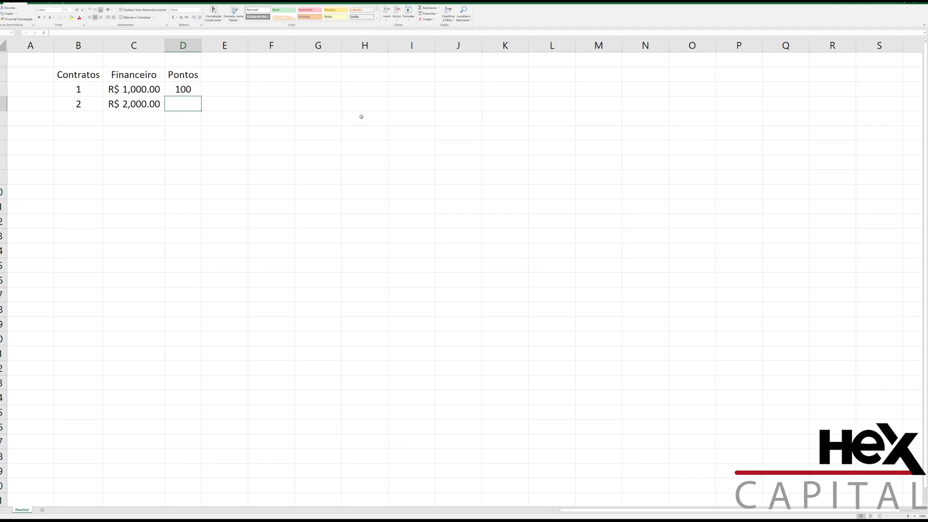
pyautogui.press('Left')
pyautogui.press('Left')
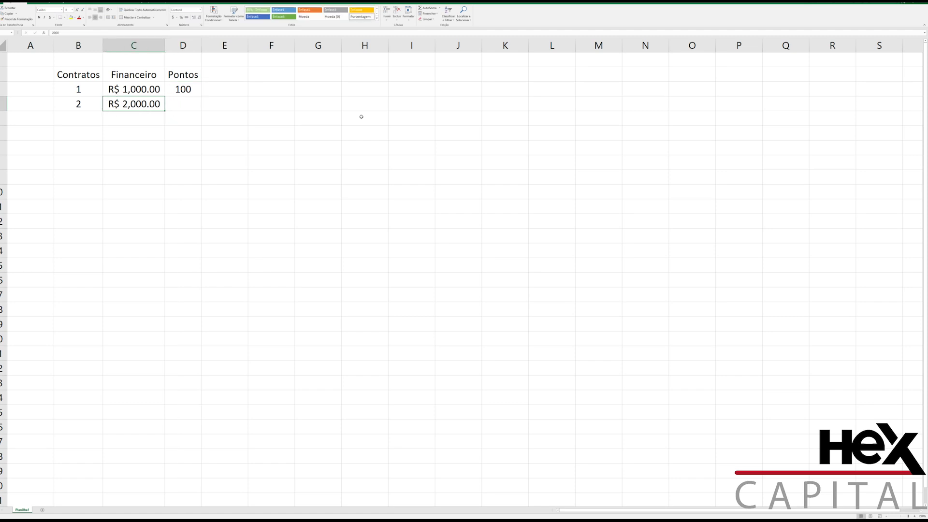
pyautogui.press('Up')
pyautogui.press('Right')
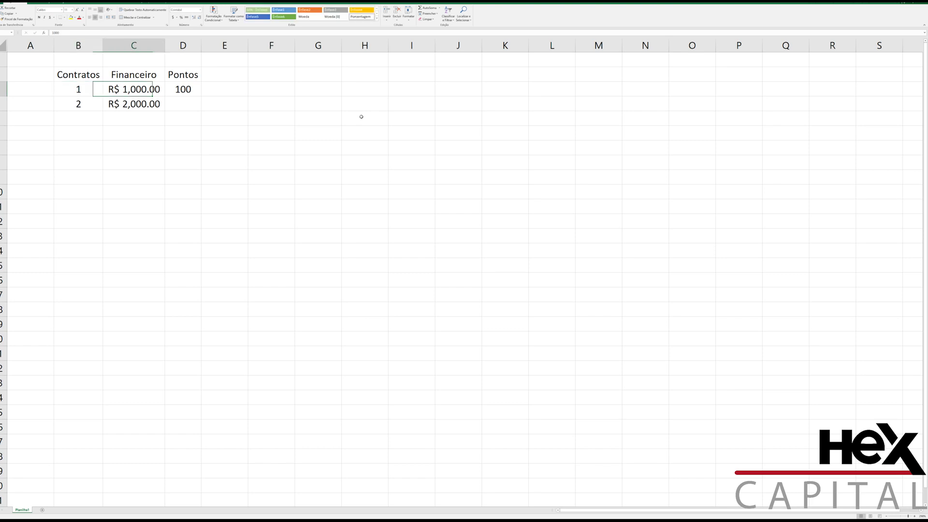
pyautogui.press('Left')
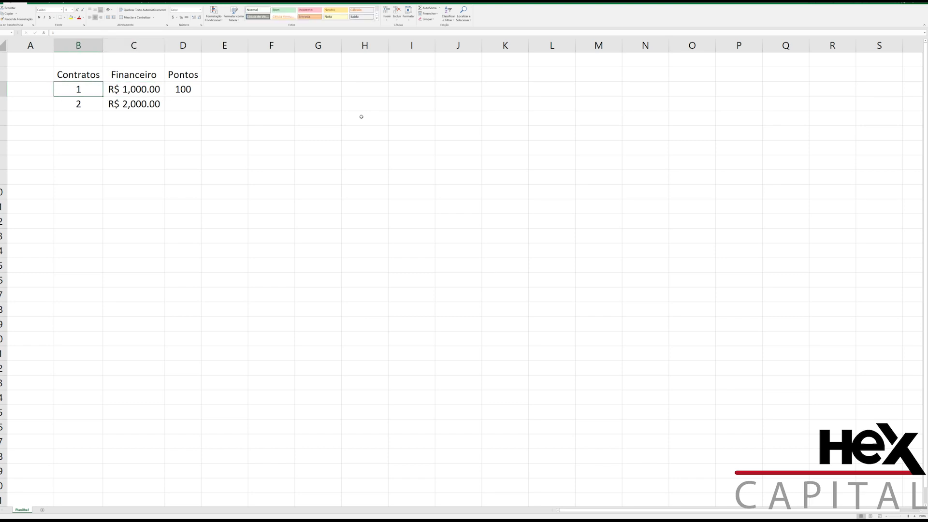
pyautogui.press('Right')
pyautogui.press('Right')
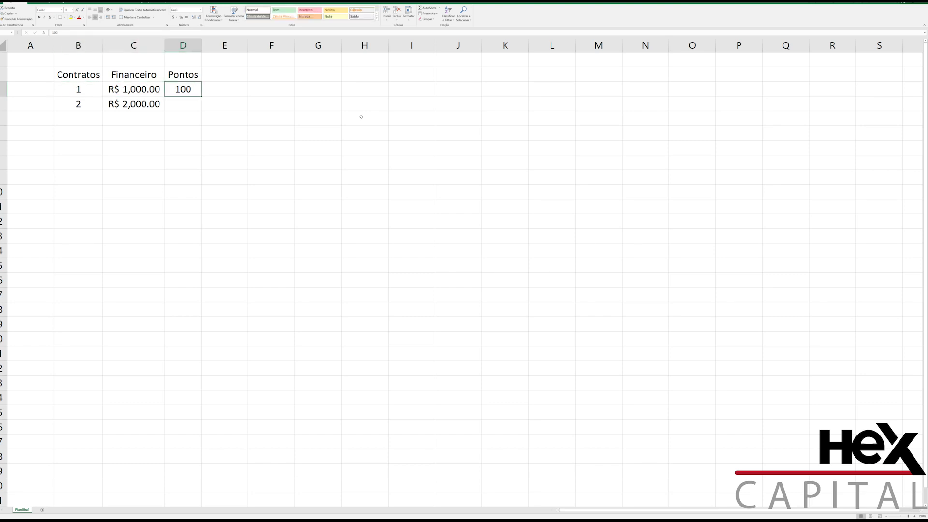
pyautogui.press('Down')
pyautogui.press('Left')
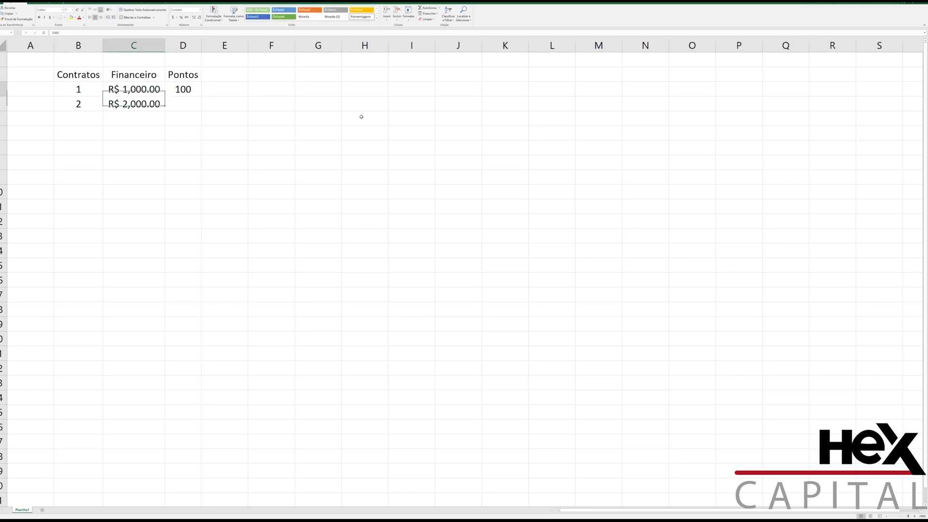
pyautogui.press('Left')
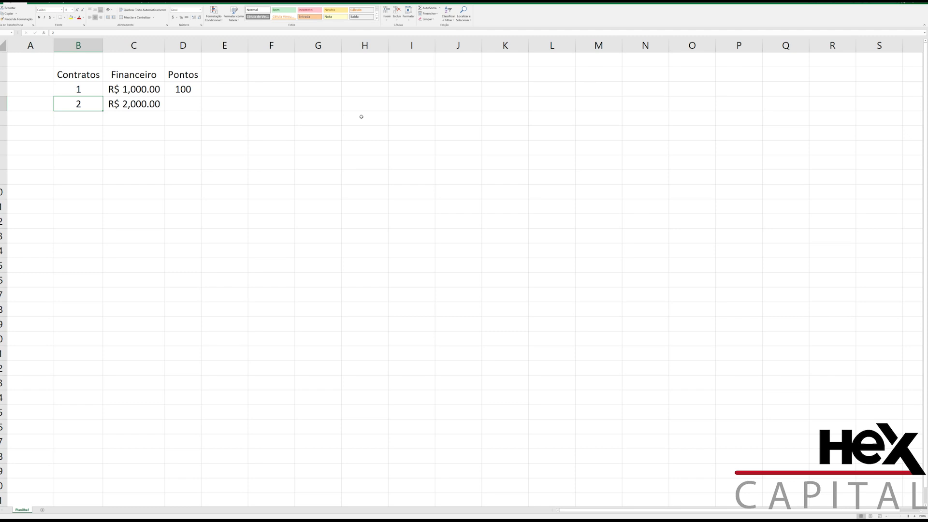
# - Add a third row to the table with 3 contracts and a Financeiro value of 3000
pyautogui.press('Down')
pyautogui.write('3')
pyautogui.press('Right')
pyautogui.write('3000')
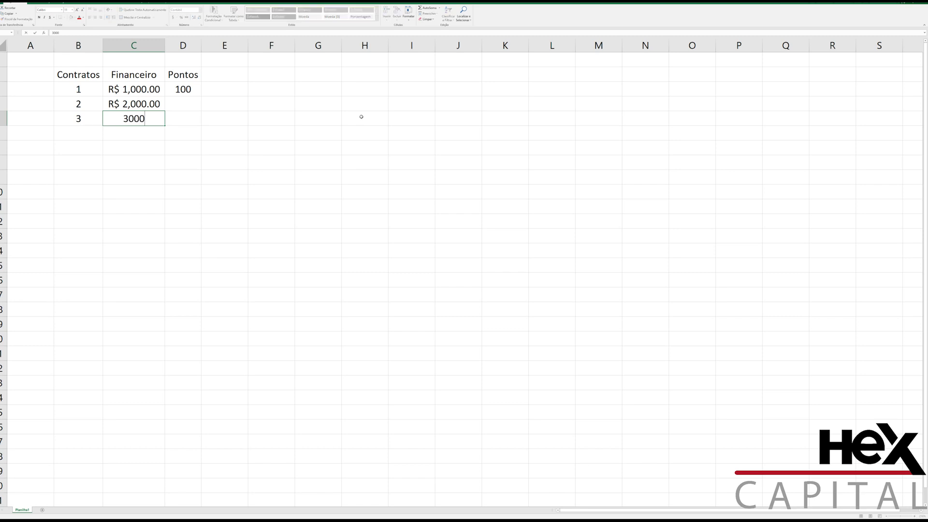
pyautogui.press('Right')
pyautogui.press('Left')
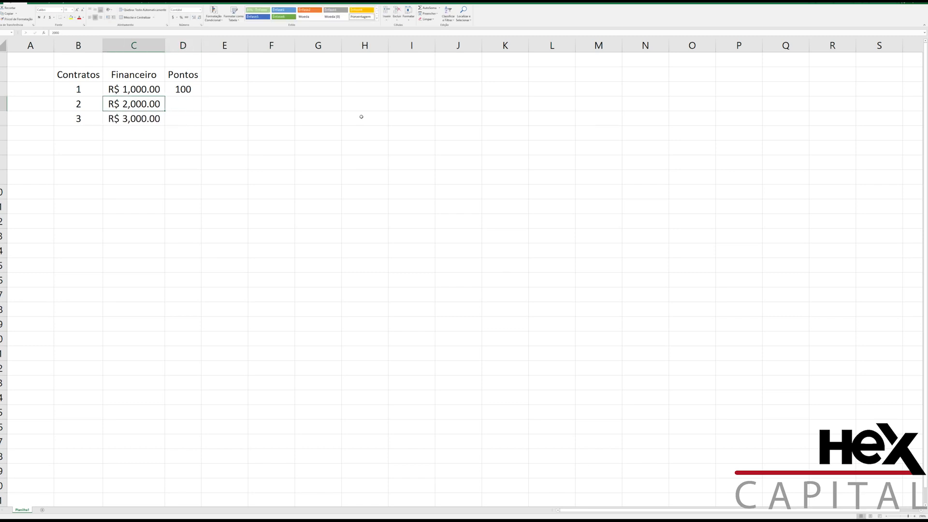
pyautogui.press('Down')
pyautogui.press('Up')
pyautogui.press('Up')
pyautogui.press('Right')
pyautogui.press('Left')
pyautogui.press('Left')
pyautogui.press('Right')
pyautogui.press('Left')
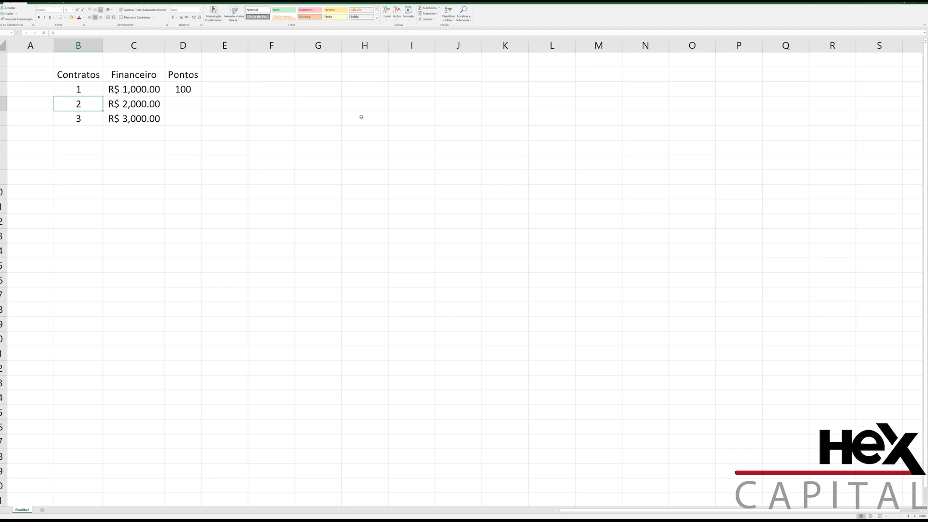
pyautogui.press('Right')
pyautogui.press('Right')
pyautogui.press('Left')
pyautogui.press('Left')
pyautogui.press('Right')
# - Enter 50 as the Pontos value for the row with 2 contracts
pyautogui.press('Right')
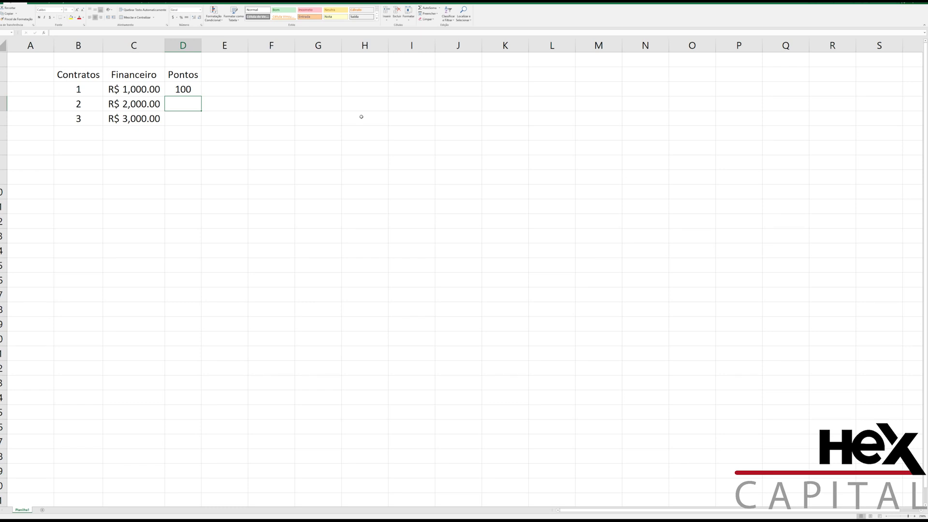
pyautogui.write('50')
pyautogui.press('Return')
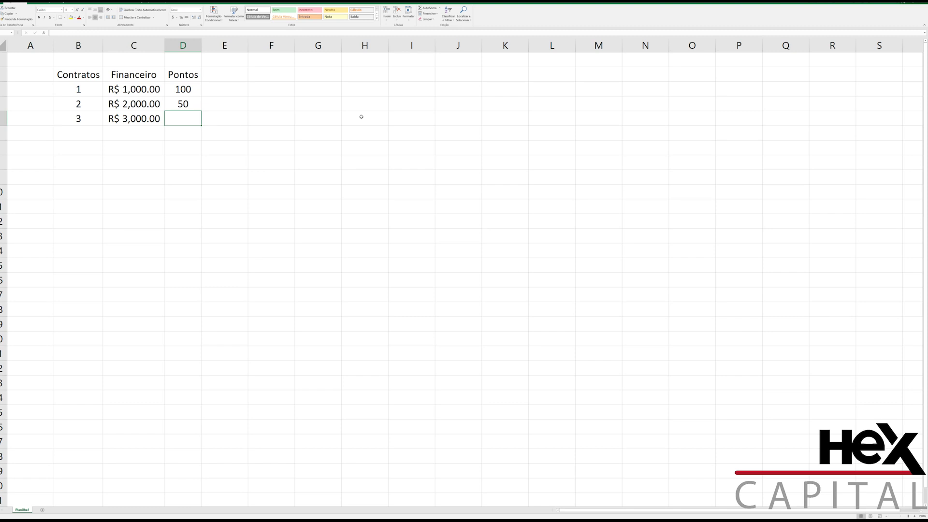
pyautogui.press('Left')
pyautogui.press('Right')
pyautogui.press('Up')
pyautogui.press('Left')
pyautogui.press('Right')
pyautogui.press('Down')
pyautogui.press('Left')
pyautogui.press('Left')
pyautogui.press('Up')
pyautogui.press('Up')
pyautogui.press('Down')
pyautogui.press('Down')
pyautogui.press('Down')
pyautogui.press('Down')
pyautogui.press('Down')
pyautogui.press('Down')
pyautogui.press('Down')
pyautogui.press('Down')
pyautogui.press('Up')
pyautogui.press('Up')
pyautogui.press('Up')
pyautogui.press('Up')
pyautogui.press('Right')
pyautogui.press('Left')
pyautogui.press('Down')
pyautogui.press('Down')
pyautogui.press('Up')
pyautogui.press('Up')
pyautogui.press('Up')
pyautogui.press('Up')
pyautogui.press('Up')
pyautogui.press('Down')
# - Calculate the Pontos value for 3 contracts in D5 with the formula =1000/(B5*10), displayed without decimal places
pyautogui.press('Right')
pyautogui.press('Right')
pyautogui.write('=(')
pyautogui.press('Left')
pyautogui.press('Left')
pyautogui.write('*10)')
pyautogui.press('Left')
pyautogui.press('Right')
pyautogui.press('F2')
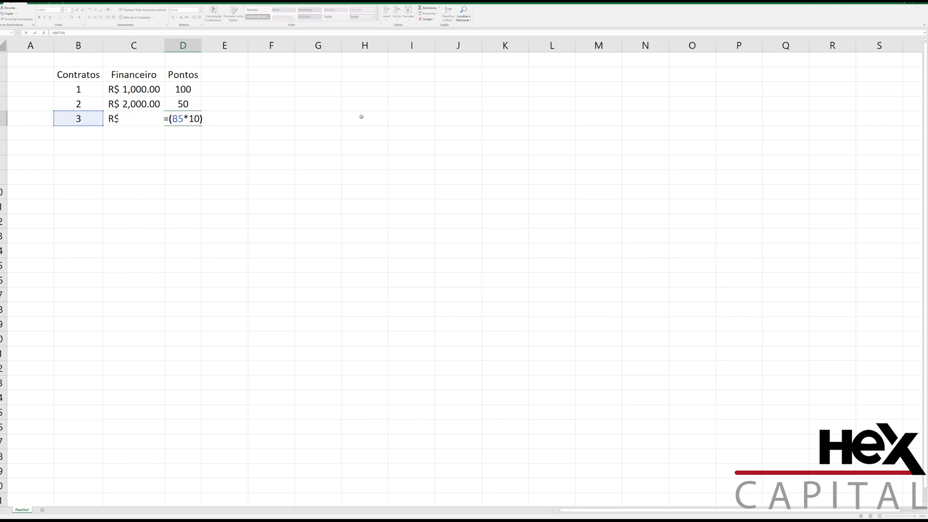
pyautogui.press('Home')
pyautogui.press('Right')
pyautogui.write('1000/')
pyautogui.hotkey('ctrl', 'Return')
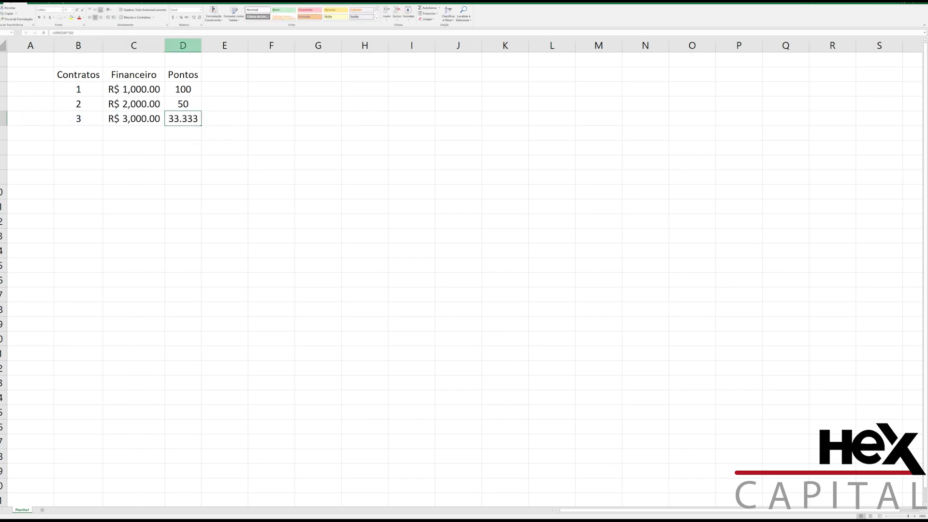
pyautogui.click(193, 18)
pyautogui.click(194, 18)
# - Extend the Contratos and Financeiro series down columns B and C, and fit the Financeiro column's width to its values
pyautogui.moveTo(80, 88); pyautogui.dragTo(146, 508)
pyautogui.scroll(6, 147, 290)
pyautogui.doubleClick(165, 45)
# - Copy the Pontos formula from the row with 3 contracts down column D through the row with 50 contracts
pyautogui.click(198, 123)
pyautogui.hotkey('ctrl', 'c')
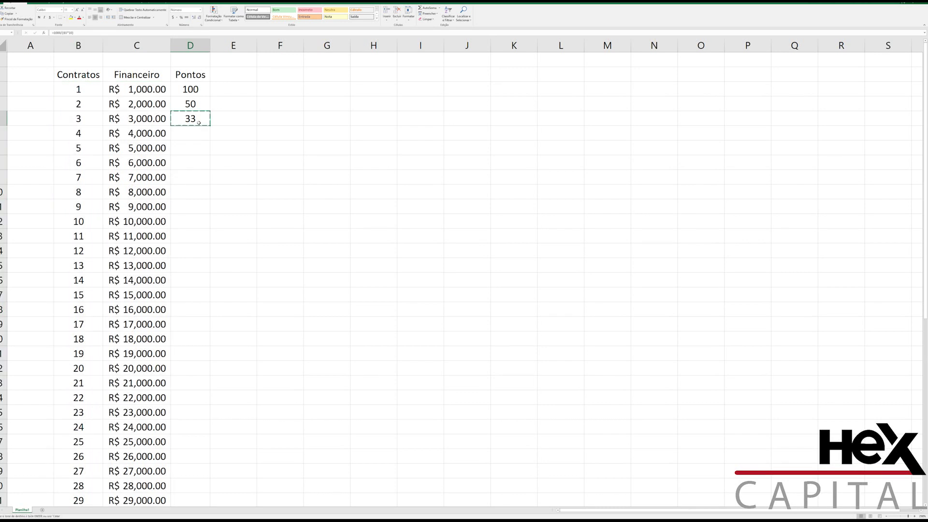
pyautogui.press('Down')
pyautogui.hotkey('shift', 'Down')
pyautogui.hotkey('shift', 'Down')
pyautogui.hotkey('shift', 'Down')
pyautogui.hotkey('shift', 'Down')
pyautogui.hotkey('shift', 'Down')
pyautogui.hotkey('shift', 'Down')
pyautogui.hotkey('shift', 'Down')
pyautogui.hotkey('shift', 'Down')
pyautogui.hotkey('shift', 'Down')
pyautogui.hotkey('shift', 'Down')
pyautogui.hotkey('shift', 'Down')
pyautogui.hotkey('shift', 'Down')
pyautogui.hotkey('shift', 'Down')
pyautogui.hotkey('shift', 'Down')
pyautogui.hotkey('shift', 'Down')
pyautogui.hotkey('shift', 'Down')
pyautogui.hotkey('shift', 'Down')
pyautogui.hotkey('shift', 'Down')
pyautogui.hotkey('shift', 'Down')
pyautogui.hotkey('shift', 'Down')
pyautogui.hotkey('ctrl', 'v')
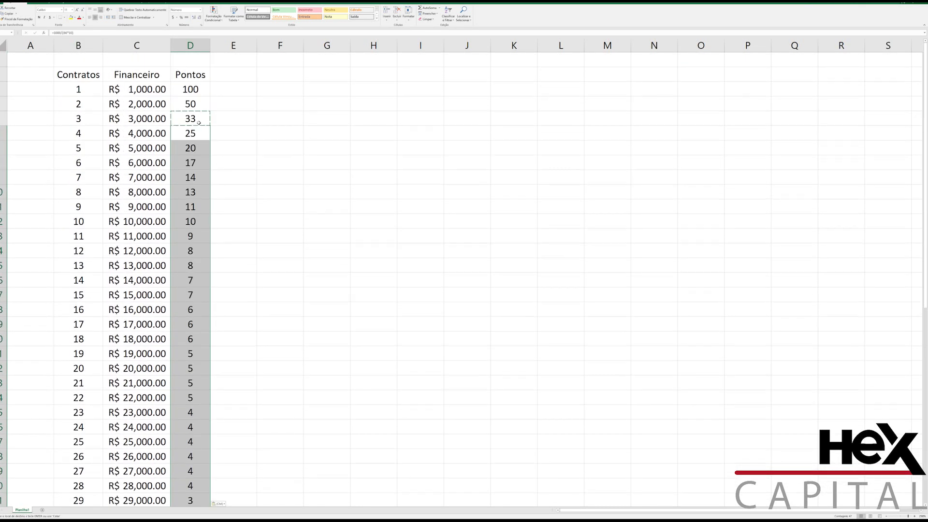
# - Apply borders to every cell of the table in columns B to D, from the header row through the row with 50 contracts
pyautogui.press('Down')
pyautogui.press('Down')
pyautogui.press('Down')
pyautogui.press('Down')
pyautogui.press('Down')
pyautogui.press('Down')
pyautogui.press('Down')
pyautogui.press('Down')
pyautogui.press('Down')
pyautogui.press('Down')
pyautogui.press('Down')
pyautogui.press('Down')
pyautogui.press('Down')
pyautogui.press('Down')
pyautogui.press('Down')
pyautogui.press('Down')
pyautogui.press('Down')
pyautogui.press('Down')
pyautogui.press('Down')
pyautogui.press('Down')
pyautogui.press('Left')
pyautogui.press('Left')
pyautogui.moveTo(89, 455); pyautogui.dragTo(170, 502)
pyautogui.scroll(7, 145, 290)
pyautogui.moveTo(79, 76); pyautogui.dragTo(194, 501)
pyautogui.scroll(7, 145, 290)
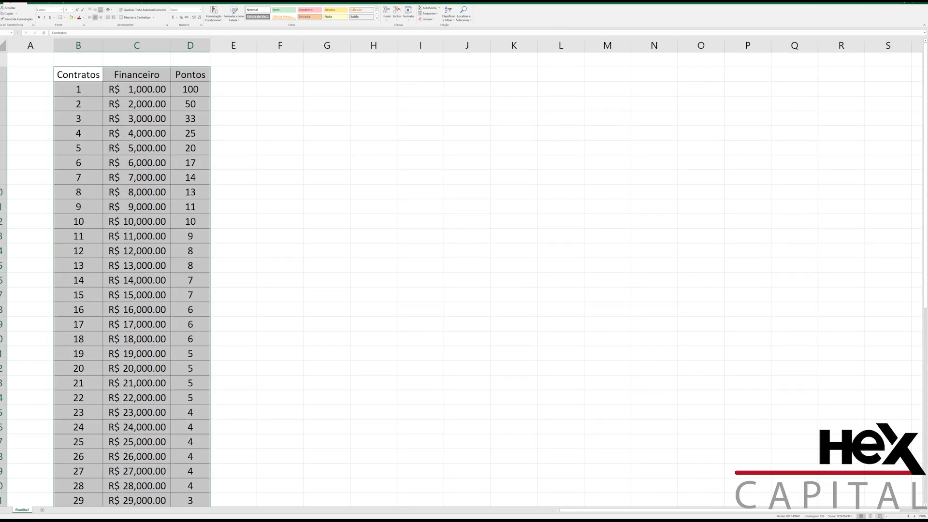
pyautogui.scroll(-10, 420, 248)
pyautogui.scroll(6, 421, 249)
pyautogui.click(81, 97)
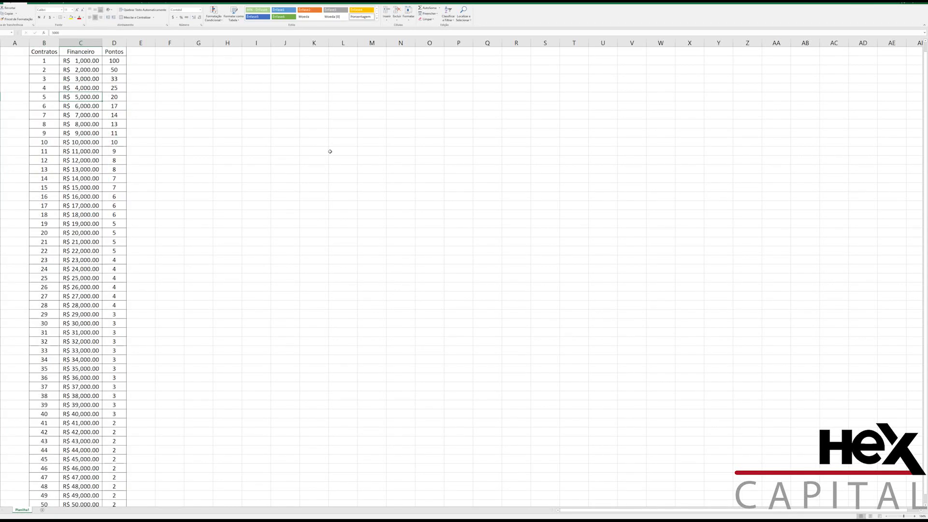
# - Look down the Contratos column from the first row to examine the range of contract quantities
pyautogui.press('Left')
pyautogui.press('Up')
pyautogui.press('Up')
pyautogui.press('Up')
pyautogui.press('Up')
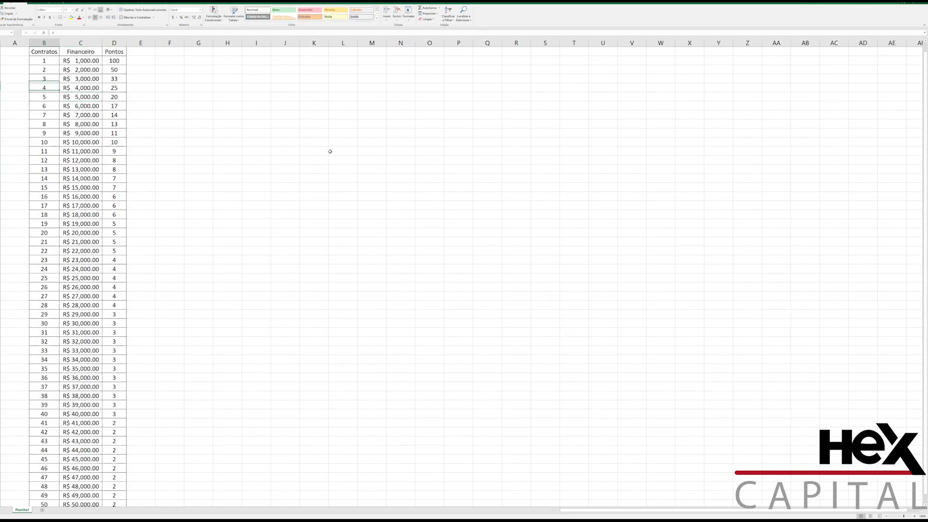
pyautogui.press('Down')
pyautogui.press('Down')
pyautogui.press('Down')
pyautogui.press('Down')
pyautogui.press('Down')
pyautogui.press('Down')
pyautogui.press('Down')
pyautogui.press('Down')
pyautogui.press('Down')
pyautogui.press('Down')
pyautogui.press('Down')
pyautogui.press('Down')
pyautogui.press('Down')
pyautogui.press('Down')
pyautogui.press('Down')
pyautogui.press('Down')
pyautogui.press('Down')
pyautogui.press('Down')
pyautogui.press('Down')
pyautogui.press('Down')
pyautogui.press('Down')
pyautogui.press('Down')
pyautogui.press('Down')
pyautogui.press('Down')
pyautogui.press('Down')
pyautogui.press('Down')
pyautogui.press('Down')
pyautogui.press('Down')
pyautogui.press('Down')
pyautogui.press('Down')
pyautogui.press('Down')
# - Review the Financeiro amounts from the lower rows back up to the row with 1 contract, ending at its Pontos value
pyautogui.press('Right')
pyautogui.press('Up')
pyautogui.press('Up')
pyautogui.press('Up')
pyautogui.press('Up')
pyautogui.press('Up')
pyautogui.press('Up')
pyautogui.press('Up')
pyautogui.press('Up')
pyautogui.press('Up')
pyautogui.press('Up')
pyautogui.press('Up')
pyautogui.press('Up')
pyautogui.press('Up')
pyautogui.press('Up')
pyautogui.press('Up')
pyautogui.press('Up')
pyautogui.press('Up')
pyautogui.press('Up')
pyautogui.press('Up')
pyautogui.press('Up')
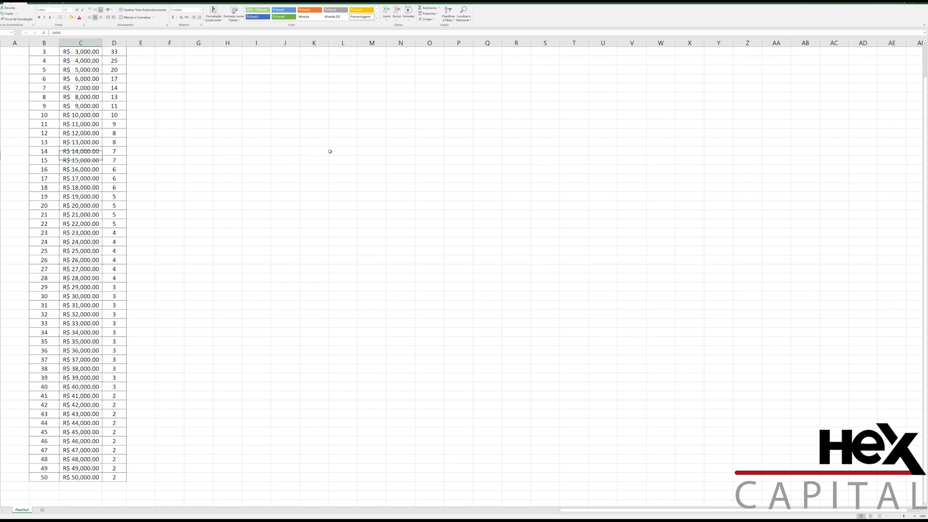
pyautogui.press('Up')
pyautogui.press('Up')
pyautogui.press('Up')
pyautogui.press('Up')
pyautogui.press('Up')
pyautogui.press('Up')
pyautogui.press('Up')
pyautogui.press('Up')
pyautogui.press('Up')
pyautogui.press('Up')
pyautogui.press('Up')
pyautogui.press('Up')
pyautogui.press('Up')
pyautogui.press('Right')
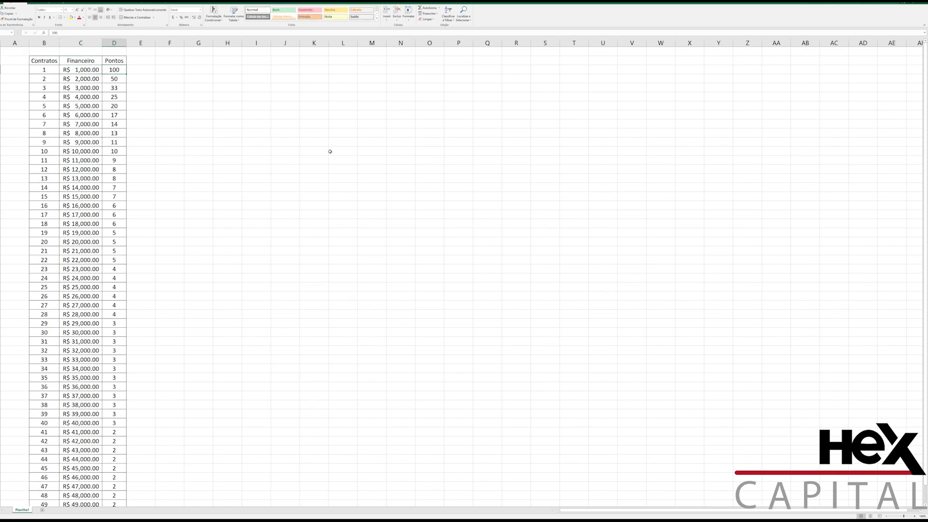
# - Compare Contratos, Financeiro and Pontos across the rows with 1 and 2 contracts
pyautogui.press('Left')
pyautogui.press('Left')
pyautogui.press('Left')
pyautogui.press('Right')
pyautogui.press('Right')
pyautogui.press('Right')
pyautogui.press('Left')
pyautogui.press('Left')
pyautogui.press('Down')
pyautogui.press('Right')
pyautogui.press('Left')
pyautogui.press('Right')
pyautogui.press('Right')
pyautogui.press('Left')
pyautogui.press('Left')
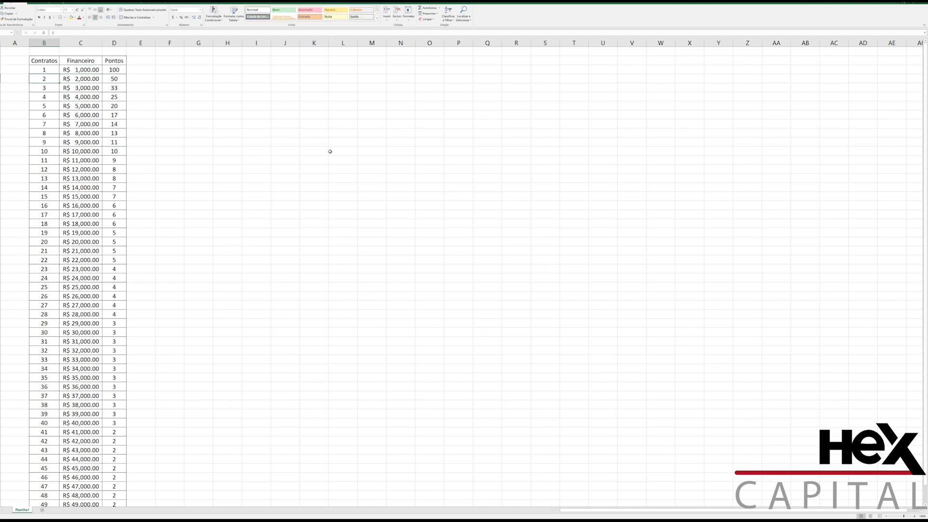
# - Review the Financeiro and Pontos values for 1 contract, then those in the row with 2 contracts
pyautogui.press('Up')
pyautogui.press('Right')
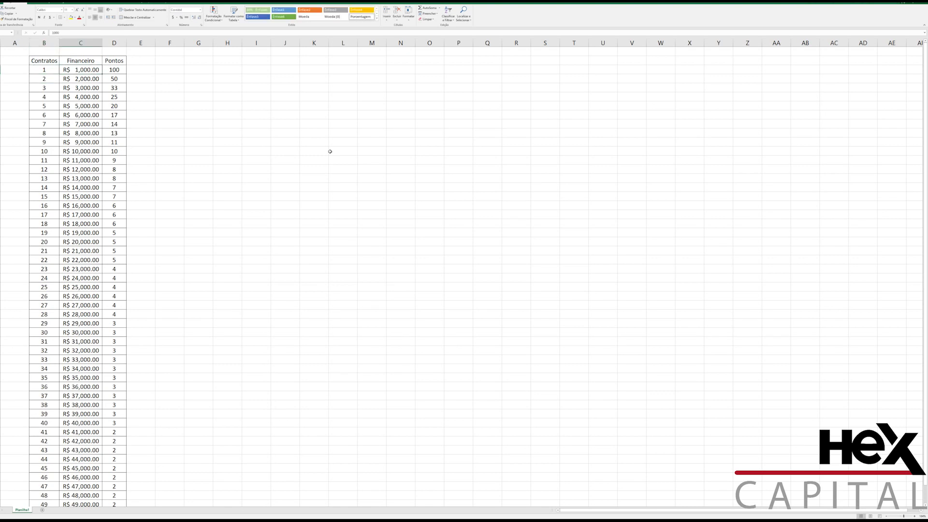
pyautogui.press('Right')
pyautogui.press('Left')
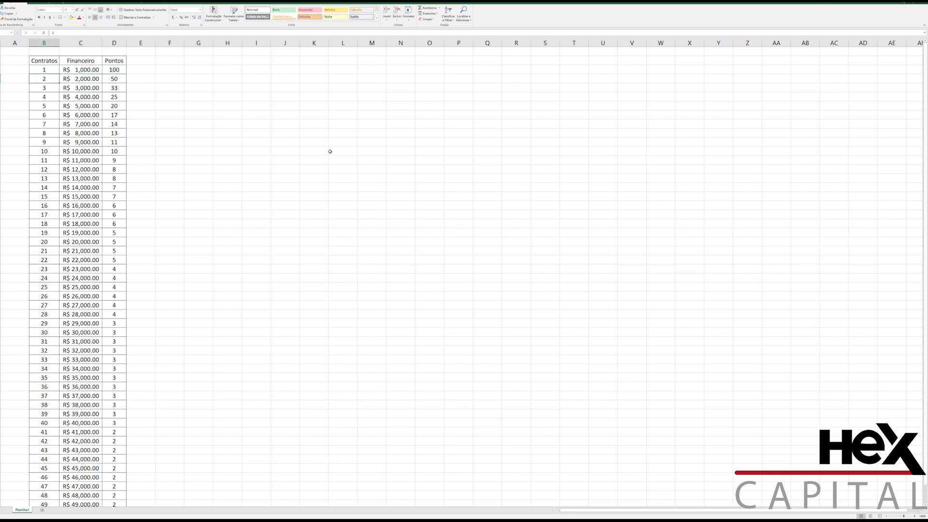
pyautogui.press('Right')
pyautogui.press('Right')
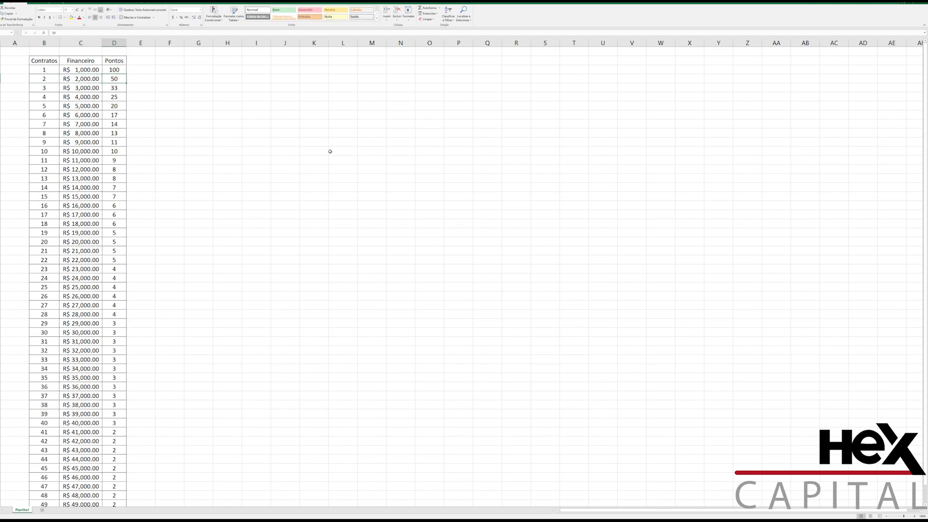
# - Compare Contratos with Pontos in the row with 3 contracts, ending at the row with 4 contracts
pyautogui.press('Down')
pyautogui.press('Left')
pyautogui.press('Left')
pyautogui.press('Right')
pyautogui.press('Right')
pyautogui.press('Left')
pyautogui.press('Left')
pyautogui.press('Down')
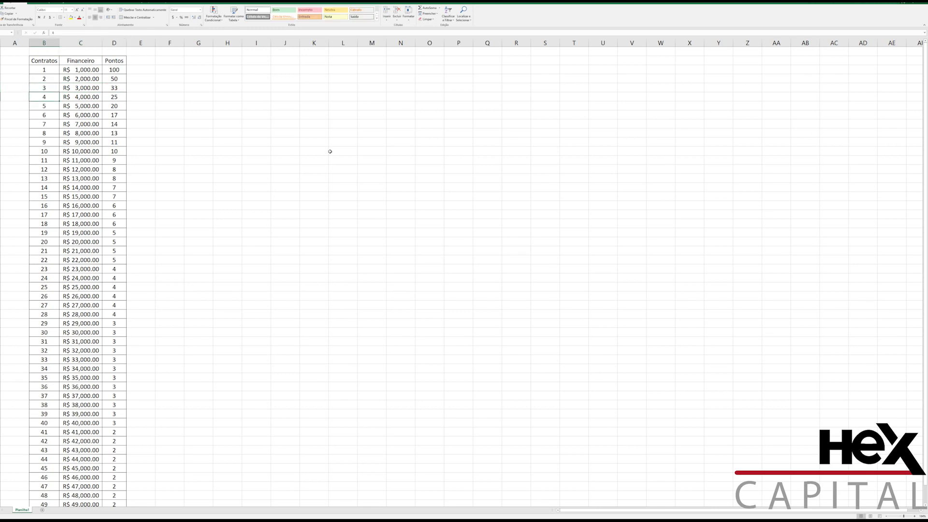
# - Examine the Contratos, Financeiro and Pontos values in the rows with 4 and 5 contracts
pyautogui.press('Right')
pyautogui.press('Down')
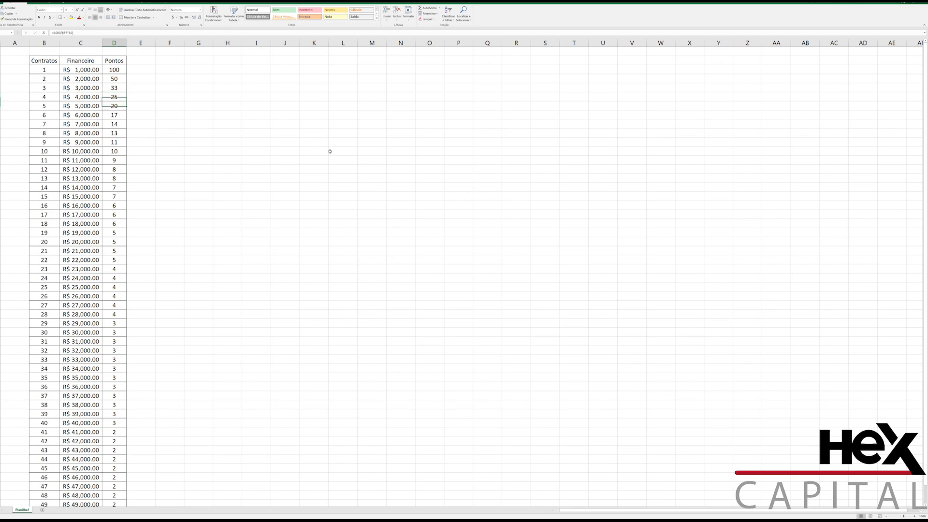
pyautogui.press('Left')
pyautogui.press('Right')
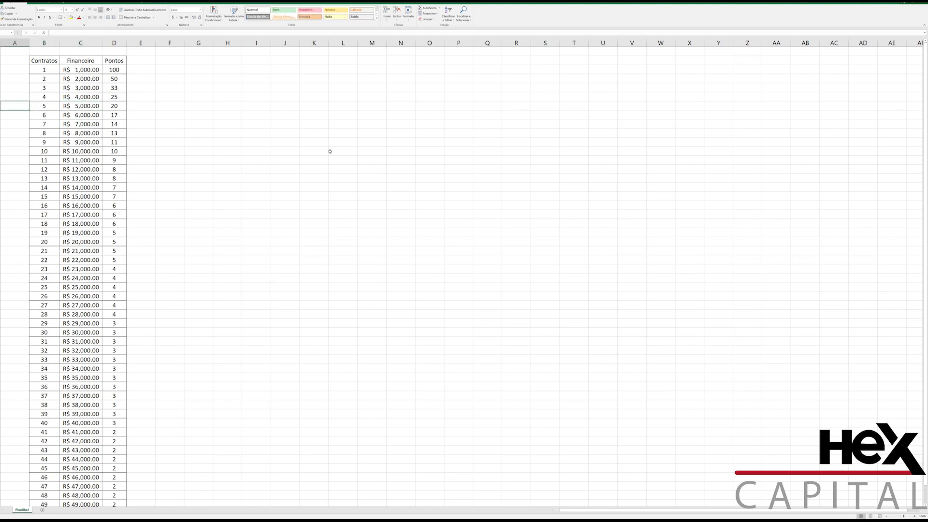
pyautogui.press('Right')
pyautogui.press('Left')
pyautogui.press('Left')
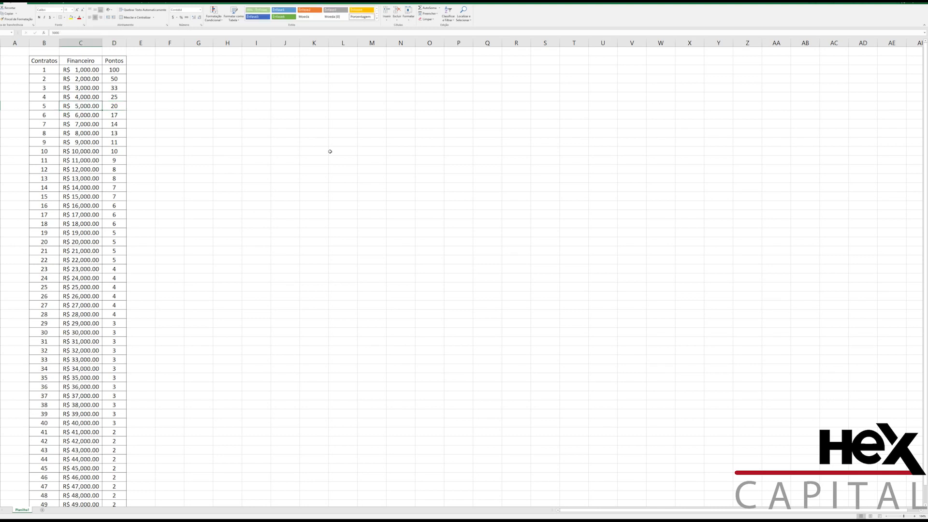
pyautogui.press('Right')
pyautogui.press('Right')
pyautogui.press('Right')
pyautogui.press('Right')
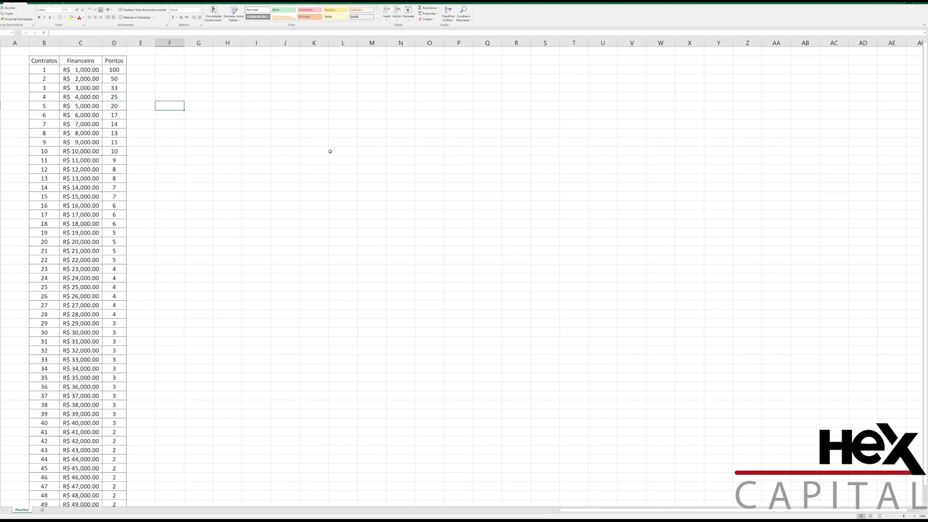
pyautogui.press('Right')
# - Look through the contract quantities and Financeiro amounts down to the row with 50 contracts and back up to the header
pyautogui.moveTo(44, 70); pyautogui.dragTo(44, 124)
pyautogui.moveTo(53, 159); pyautogui.dragTo(44, 296)
pyautogui.scroll(-3, 32, 237)
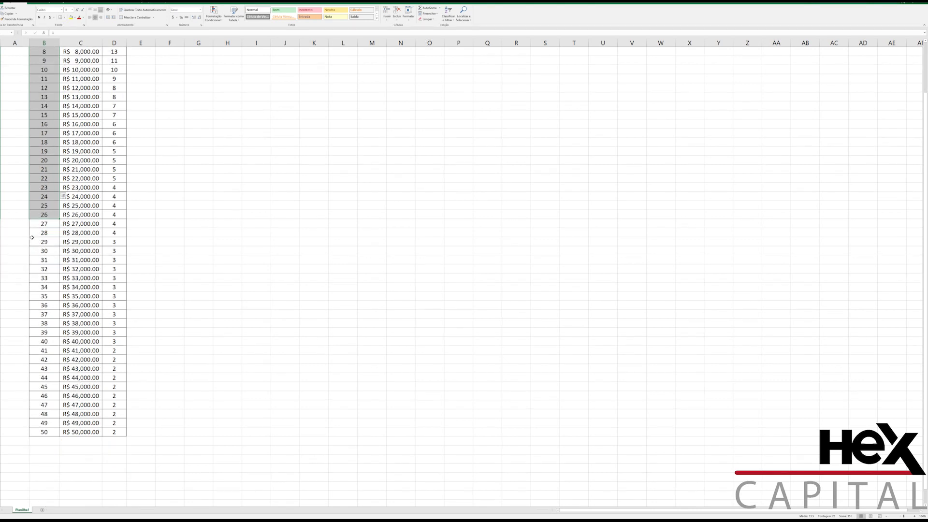
pyautogui.scroll(-4, 32, 238)
pyautogui.click(90, 259)
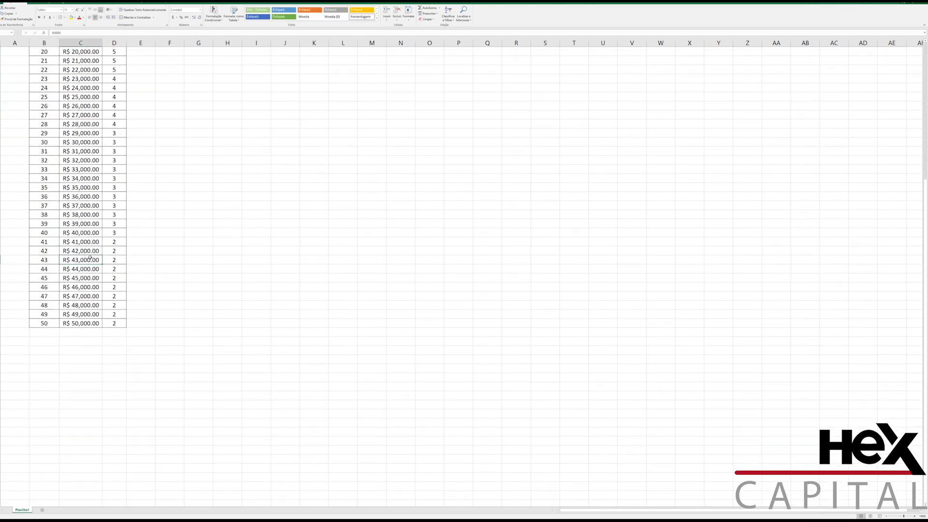
pyautogui.scroll(7, 90, 259)
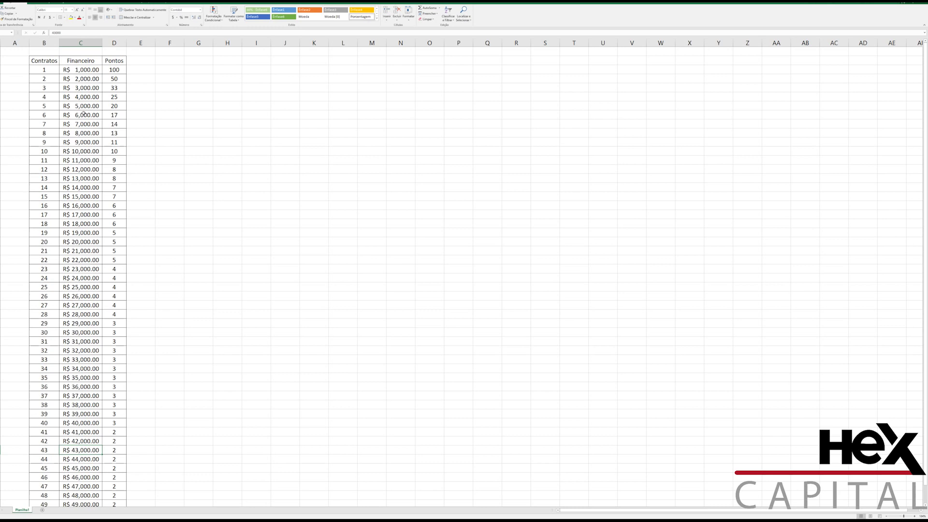
# - Enter the heading "Numero de contratos" in F2, with the subheadings "Meia" and "Inteira" beneath it in columns F and G
pyautogui.click(171, 68)
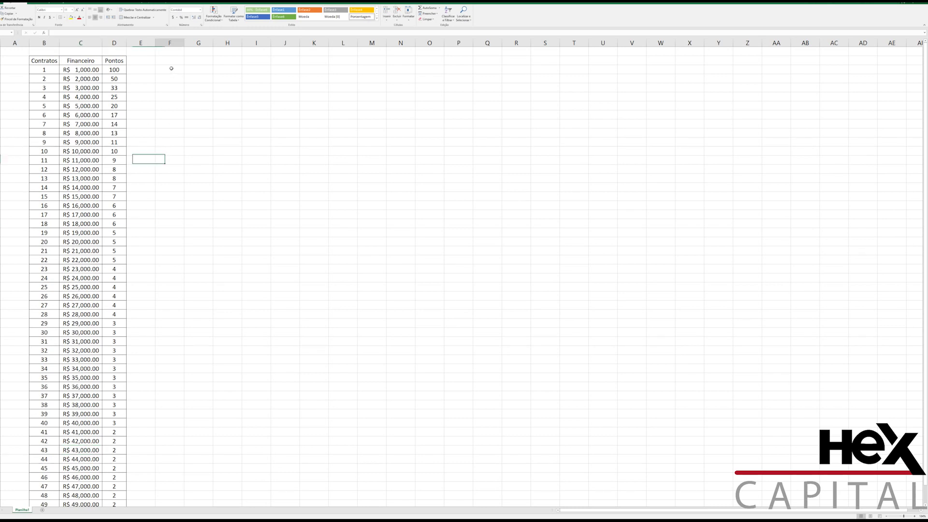
pyautogui.click(196, 70)
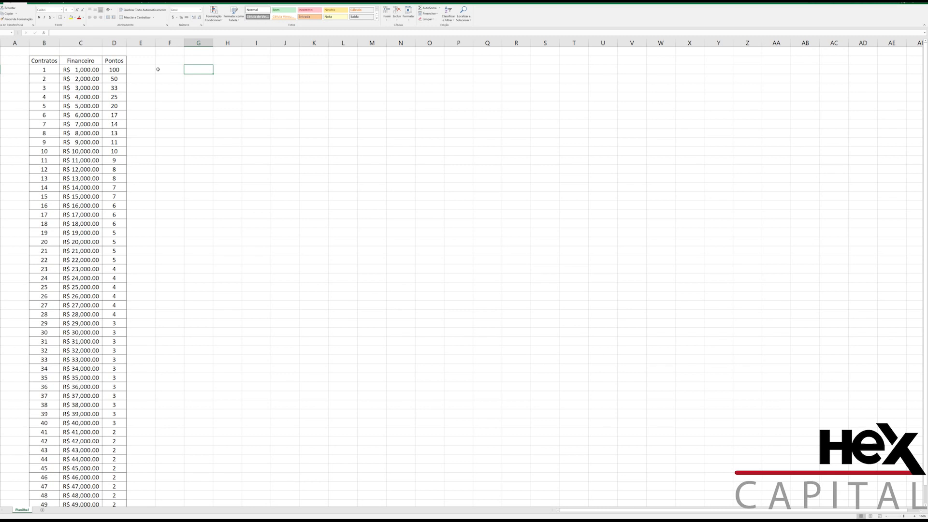
pyautogui.click(170, 52)
pyautogui.write('Numero de contratos')
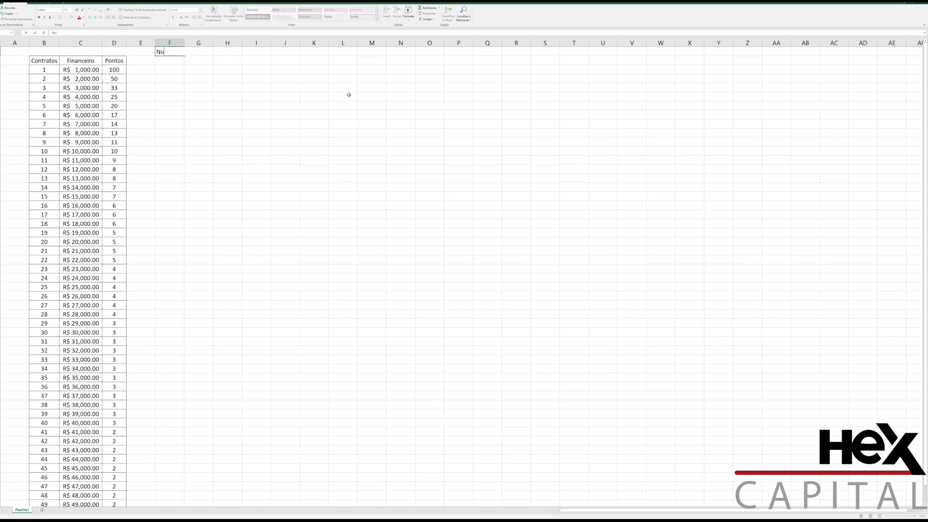
pyautogui.press('Return')
pyautogui.write('Meia')
pyautogui.press('Tab')
pyautogui.write('Inteira')
pyautogui.press('Return')
# - Enter 1 under both Meia and Inteira for 1 contract, and merge and centre the "Numero de contratos" heading across both columns
pyautogui.write('1')
pyautogui.press('Tab')
pyautogui.write('1')
pyautogui.press('Return')
pyautogui.click(96, 17)
pyautogui.moveTo(170, 42); pyautogui.dragTo(198, 52)
pyautogui.click(138, 17)
# - Enter 1 under Meia and 2 under Inteira for the row with 2 contracts
pyautogui.click(170, 88)
pyautogui.write('1')
pyautogui.press('Right')
pyautogui.write('2')
pyautogui.press('Return')
# - Calculate the Meia value by dividing the row's contract quantity by 2.1, and display it without decimals
pyautogui.press('Left')
pyautogui.write('=B5*2.1')
pyautogui.press('Return')
pyautogui.press('Up')
pyautogui.write('=B5/2.1')
pyautogui.press('Return')
pyautogui.press('Up')
pyautogui.click(194, 17)
pyautogui.click(200, 18)
pyautogui.click(199, 18)
# - Calculate the Inteira value by dividing the row's contract quantity, and fill the Meia and Inteira formulas down the table
pyautogui.press('Right')
pyautogui.write('=B5/1.5')
pyautogui.press('Left')
pyautogui.hotkey('shift', 'Right')
pyautogui.doubleClick(216, 92)
# - Look down the Meia column to check the calculated quantities against the Contratos values through the last row
pyautogui.click(171, 124)
pyautogui.press('Down')
pyautogui.press('Down')
pyautogui.press('Down')
pyautogui.press('Down')
pyautogui.press('Down')
pyautogui.press('Down')
pyautogui.press('Down')
pyautogui.press('Down')
pyautogui.press('Down')
pyautogui.press('Down')
pyautogui.press('Down')
pyautogui.press('Down')
pyautogui.press('Down')
pyautogui.press('Down')
pyautogui.press('Down')
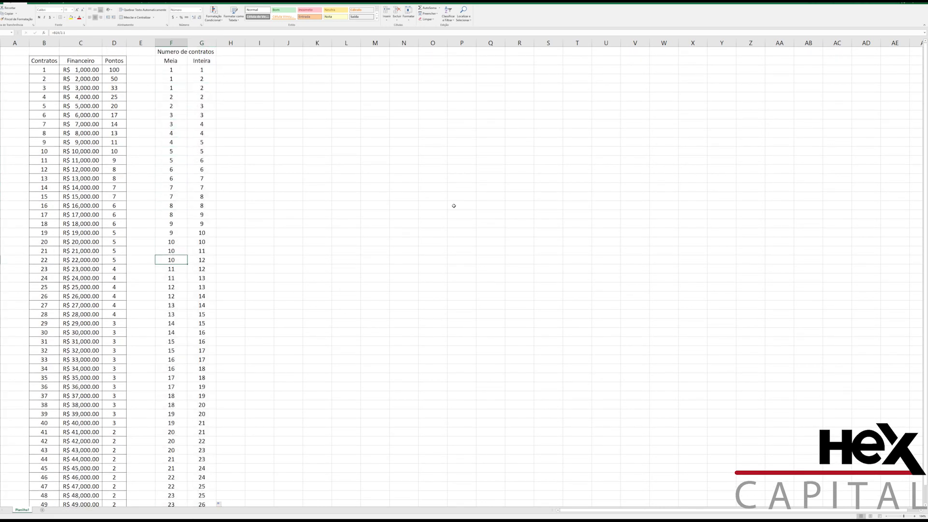
pyautogui.press('Down')
pyautogui.press('Up')
pyautogui.press('Up')
pyautogui.press('Down')
pyautogui.press('Down')
pyautogui.press('Down')
pyautogui.press('Down')
pyautogui.press('Down')
pyautogui.press('Down')
pyautogui.press('Down')
pyautogui.press('Down')
pyautogui.press('Down')
pyautogui.press('Down')
pyautogui.press('Down')
pyautogui.press('Down')
pyautogui.press('Down')
pyautogui.press('Down')
pyautogui.press('Down')
pyautogui.press('Down')
pyautogui.press('Down')
pyautogui.press('Down')
pyautogui.press('Down')
pyautogui.press('Down')
pyautogui.press('Down')
pyautogui.press('Down')
pyautogui.press('Down')
pyautogui.press('Down')
pyautogui.press('Down')
pyautogui.press('Down')
pyautogui.press('Down')
pyautogui.press('Down')
pyautogui.press('Down')
# - Apply borders to the "Numero de contratos" table, covering the Meia and Inteira columns from the heading through the last row
pyautogui.hotkey('shift', 'Right')
pyautogui.hotkey('ctrl', 'shift', 'Up')
pyautogui.scroll(-9, 86, 84)
# - Fill the Inteira column down with values equal to the Contratos quantities, and undo the last paste
pyautogui.hotkey('ctrl', 'Up')
pyautogui.press('Right')
pyautogui.hotkey('ctrl', 'c')
pyautogui.hotkey('ctrl', 'shift', 'Down')
pyautogui.hotkey('ctrl', 'v')
pyautogui.hotkey('ctrl', 'z')
# - Compare the Meia and Inteira quantities with the Contratos and Pontos values across the first rows of the table
pyautogui.press('Left')
pyautogui.press('Left')
pyautogui.press('Left')
pyautogui.press('Left')
pyautogui.press('Right')
pyautogui.press('Right')
pyautogui.press('Right')
pyautogui.press('Up')
pyautogui.press('Up')
pyautogui.press('Down')
pyautogui.press('Down')
pyautogui.press('Down')
pyautogui.press('Down')
pyautogui.press('Down')
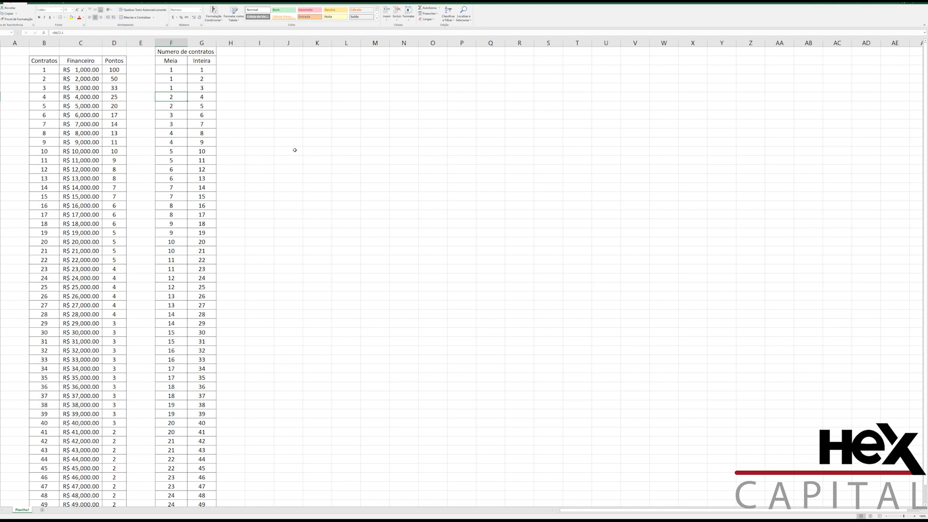
pyautogui.press('Left')
pyautogui.press('Left')
pyautogui.press('Left')
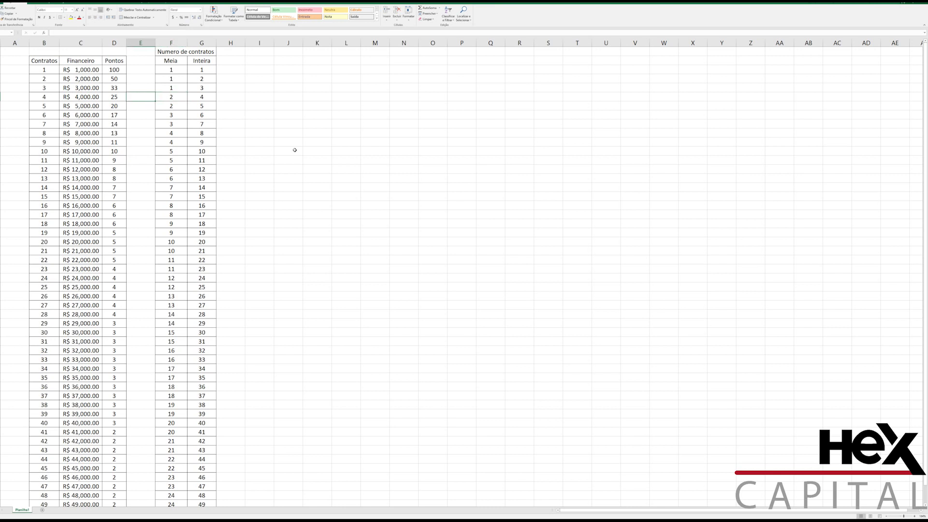
# - Examine the 23-contract row, comparing its Contratos, Meia and Inteira quantities
pyautogui.press('Down')
pyautogui.press('Down')
pyautogui.press('Down')
pyautogui.press('Down')
pyautogui.press('Down')
pyautogui.press('Down')
pyautogui.press('Down')
pyautogui.press('Down')
pyautogui.press('Down')
pyautogui.press('Down')
pyautogui.press('Down')
pyautogui.press('Down')
pyautogui.press('Down')
pyautogui.press('Down')
pyautogui.press('Down')
pyautogui.press('Down')
pyautogui.press('Down')
pyautogui.press('Down')
pyautogui.press('Down')
pyautogui.press('Down')
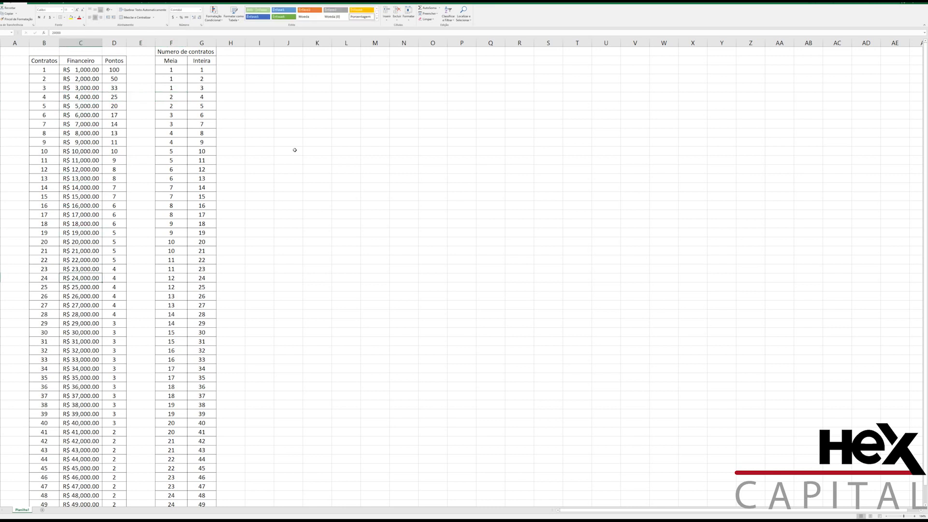
pyautogui.press('Up')
pyautogui.press('Down')
pyautogui.press('Up')
pyautogui.press('Left')
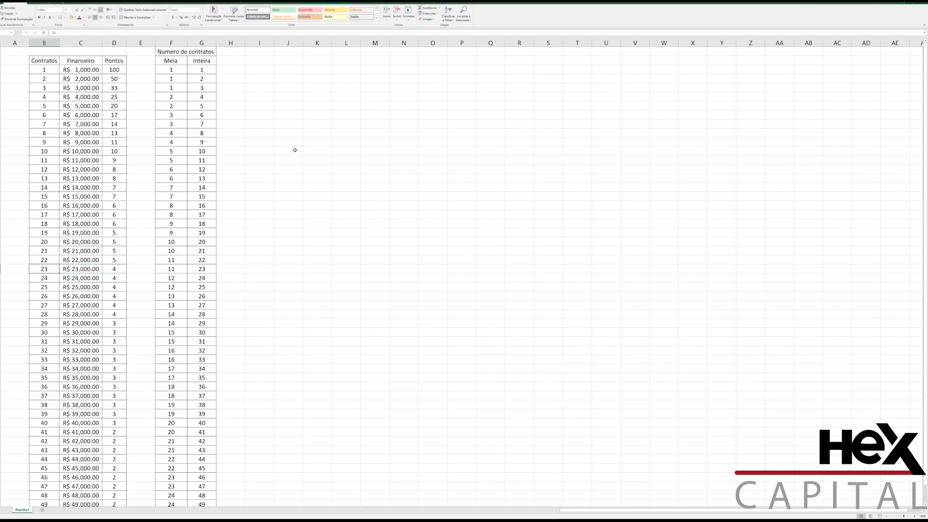
pyautogui.press('Right')
pyautogui.press('Right')
pyautogui.press('Right')
pyautogui.press('Right')
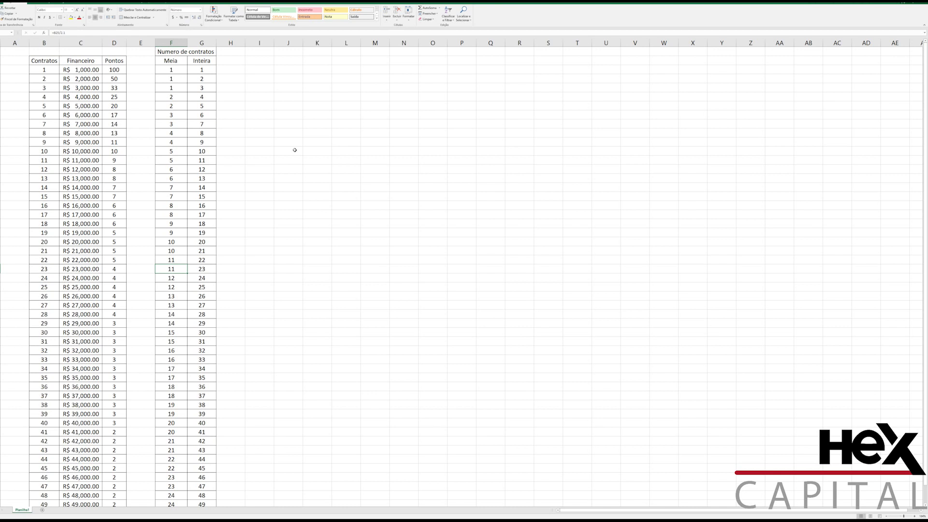
pyautogui.press('Right')
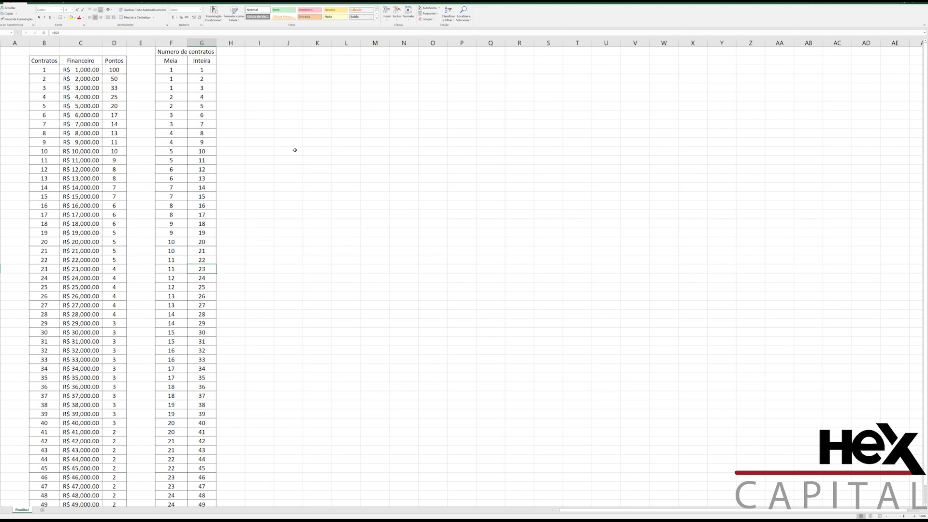
# - Examine the 40-contract row, comparing its Contratos, Pontos, Meia and Inteira values
pyautogui.press('Down')
pyautogui.press('Down')
pyautogui.press('Down')
pyautogui.press('Down')
pyautogui.press('Down')
pyautogui.press('Down')
pyautogui.press('Down')
pyautogui.press('Down')
pyautogui.press('Down')
pyautogui.press('Down')
pyautogui.press('Down')
pyautogui.press('Down')
pyautogui.press('Down')
pyautogui.press('Down')
pyautogui.press('Down')
pyautogui.press('Down')
pyautogui.press('Left')
pyautogui.press('Left')
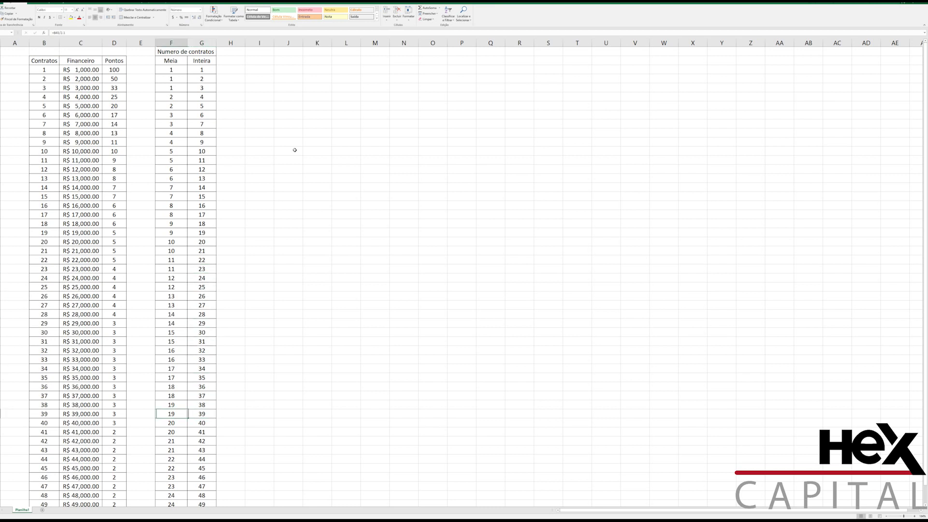
pyautogui.press('Down')
pyautogui.press('Left')
pyautogui.press('Left')
pyautogui.press('Left')
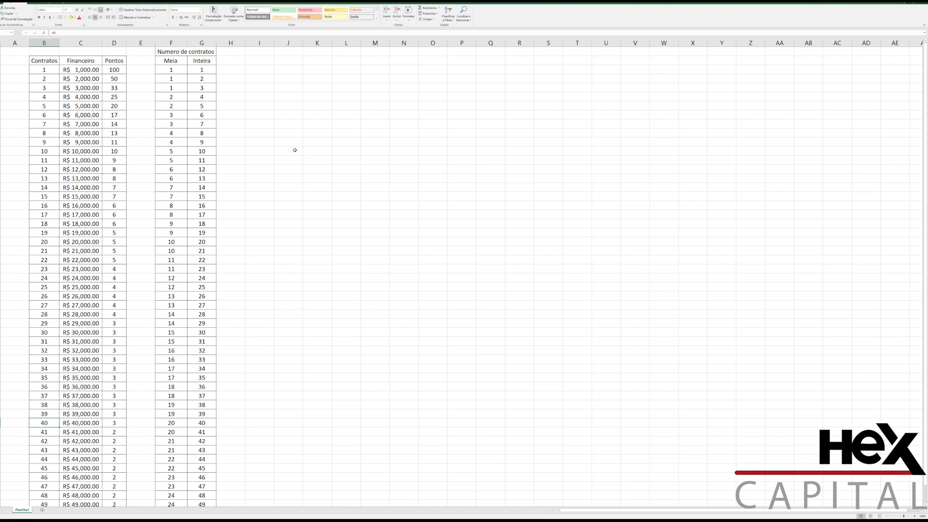
pyautogui.press('Right')
pyautogui.press('Right')
pyautogui.press('Right')
pyautogui.press('Left')
pyautogui.press('Left')
pyautogui.press('Left')
pyautogui.press('Right')
pyautogui.press('Right')
pyautogui.press('Right')
pyautogui.press('Right')
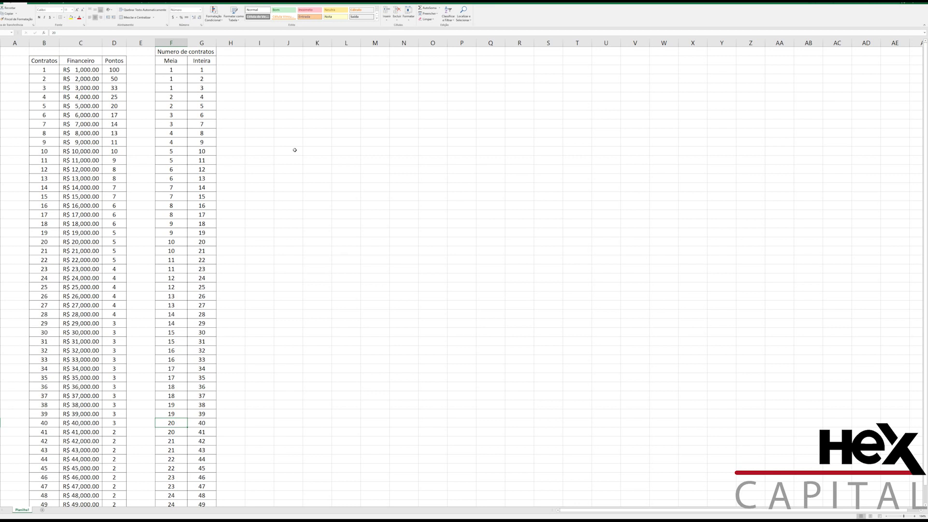
pyautogui.press('Right')
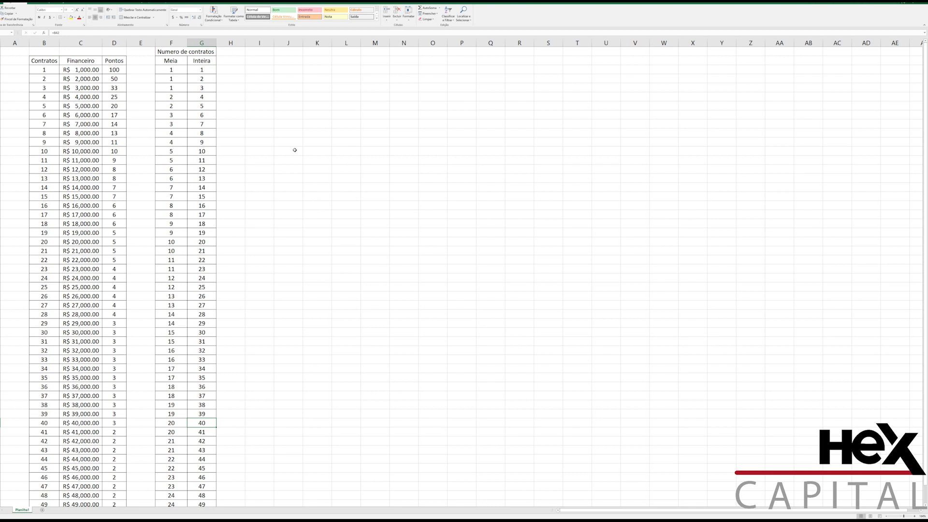
# - Add a "Parciais" heading in column I above the subheadings "Primeira", "Segunda" and "Terceira" in columns I to K
pyautogui.press('Right')
pyautogui.press('Right')
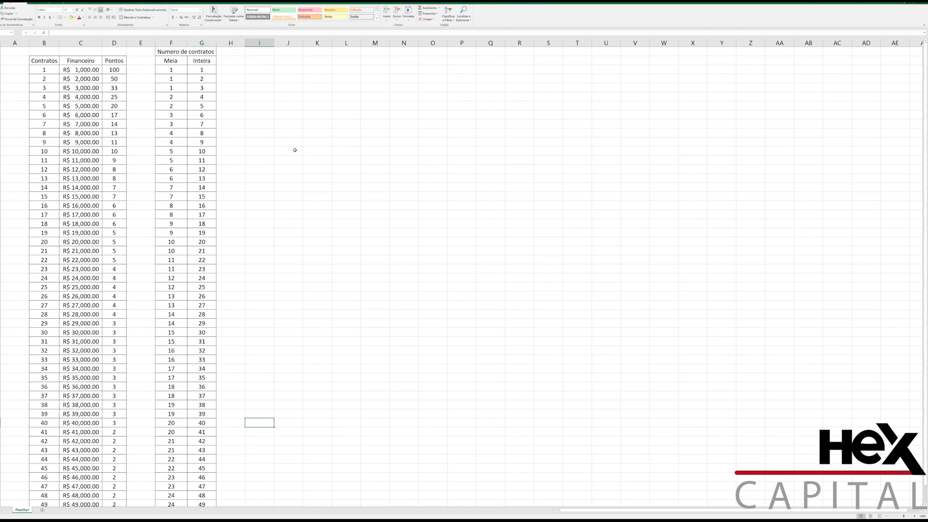
pyautogui.press('Up')
pyautogui.press('Up')
pyautogui.press('Up')
pyautogui.press('Up')
pyautogui.press('Up')
pyautogui.press('Up')
pyautogui.press('Up')
pyautogui.press('Up')
pyautogui.press('Up')
pyautogui.press('Up')
pyautogui.press('Up')
pyautogui.press('Up')
pyautogui.press('Up')
pyautogui.press('Up')
pyautogui.press('Up')
pyautogui.press('Up')
pyautogui.press('Up')
pyautogui.press('Up')
pyautogui.press('Up')
pyautogui.press('Up')
pyautogui.press('Up')
pyautogui.press('Up')
pyautogui.press('Up')
pyautogui.press('Up')
pyautogui.press('Up')
pyautogui.press('Up')
pyautogui.press('Up')
pyautogui.press('Up')
pyautogui.press('Up')
pyautogui.press('Up')
pyautogui.press('Up')
pyautogui.press('Up')
pyautogui.press('Up')
pyautogui.press('Up')
pyautogui.press('Up')
pyautogui.press('Up')
pyautogui.write('Parciais')
pyautogui.press('Return')
pyautogui.write('Primeira')
pyautogui.press('Tab')
pyautogui.write('Segunda')
pyautogui.press('Tab')
pyautogui.write('Terceira')
# - Merge and centre the Parciais heading over its three columns and apply borders to the table down through the contract rows
pyautogui.moveTo(260, 51); pyautogui.dragTo(317, 505)
pyautogui.click(137, 17)
pyautogui.click(61, 17)
# - Fill in the partial exits: Primeira 1 for one contract, and Primeira 1 and Segunda 1 for two contracts
pyautogui.click(264, 71)
pyautogui.write('1')
pyautogui.press('Return')
pyautogui.hotkey('ctrl', 'shift', 'Down')
pyautogui.hotkey('shift', 'Right')
pyautogui.hotkey('shift', 'Right')
pyautogui.press('Right')
pyautogui.press('Left')
pyautogui.write('=I3')
pyautogui.press('Tab')
pyautogui.write('1')
pyautogui.press('Return')
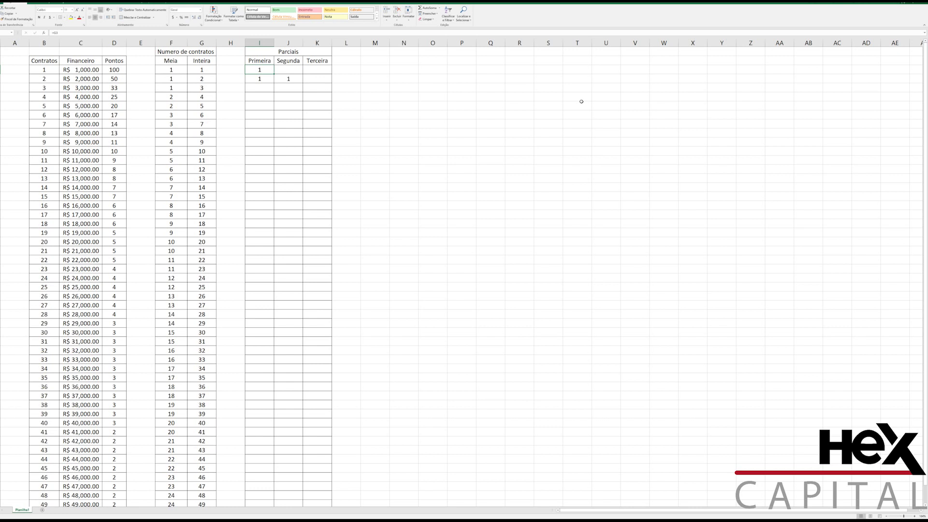
# - Review the two-contract split and the empty partial cells of the three-contract row
pyautogui.press('Down')
pyautogui.press('Right')
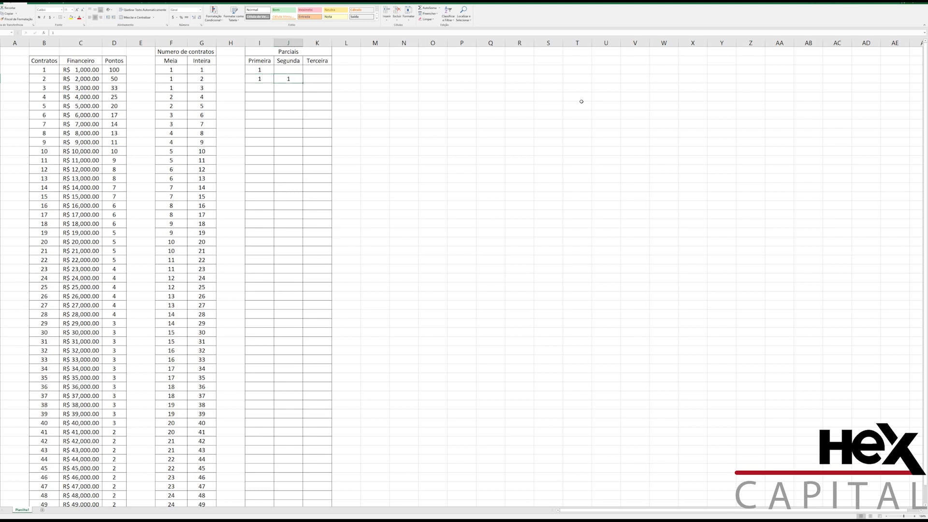
pyautogui.press('Return')
pyautogui.press('Left')
pyautogui.press('Left')
pyautogui.press('Left')
pyautogui.press('Right')
pyautogui.press('Right')
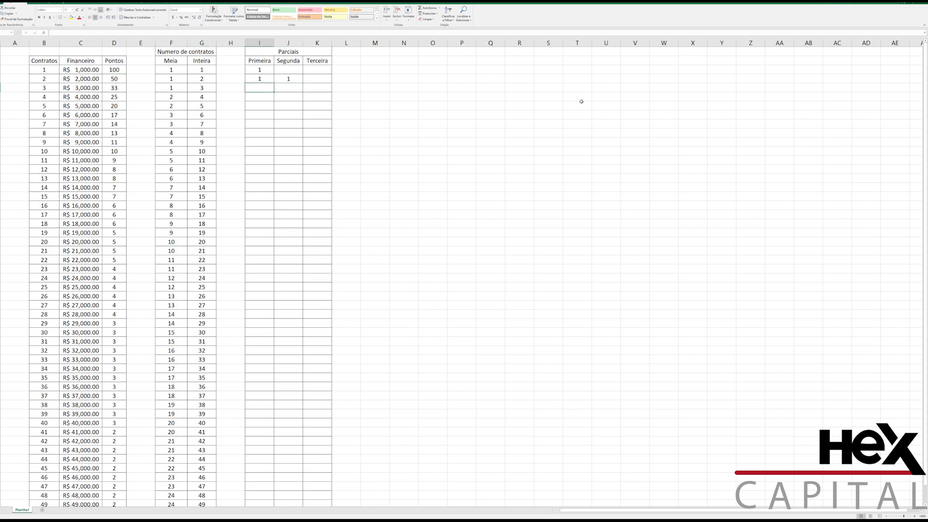
pyautogui.press('Right')
pyautogui.press('Right')
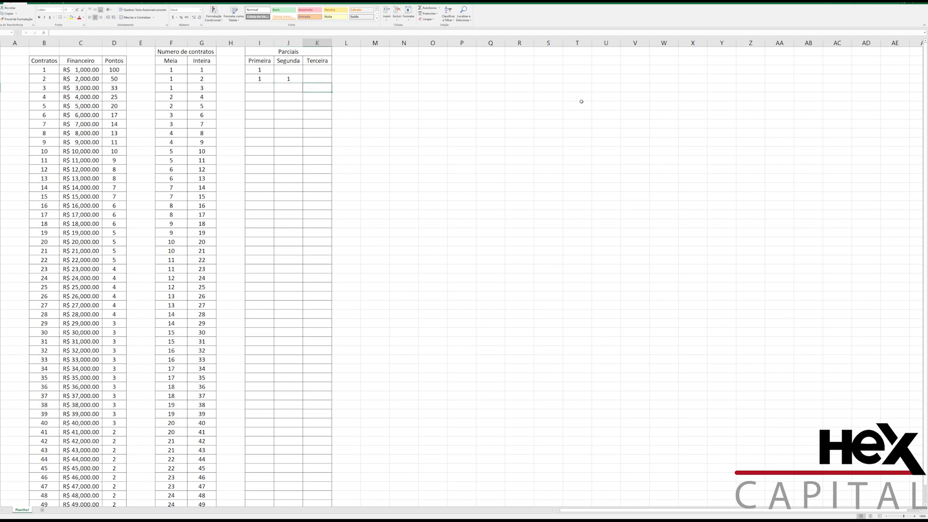
# - Enter the three-contract partials as 2 in Primeira and 1 in Segunda
pyautogui.press('Left')
pyautogui.press('Left')
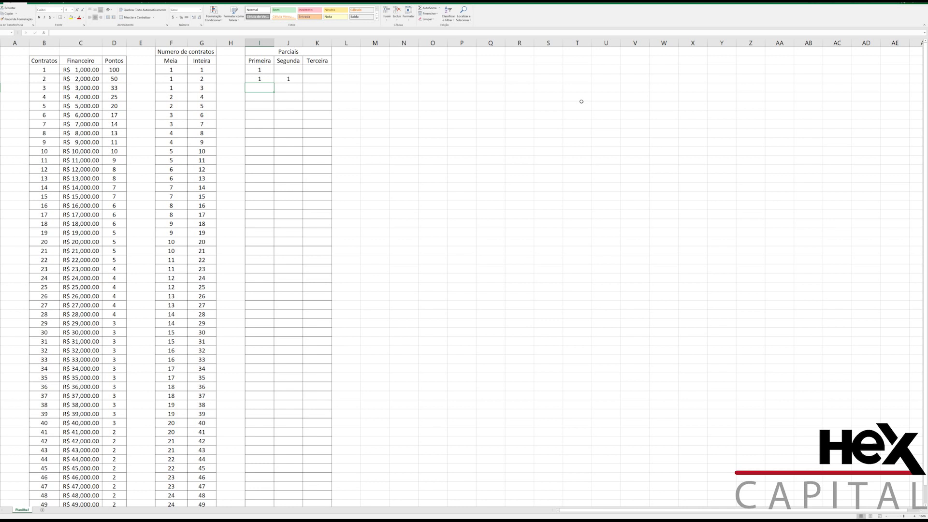
pyautogui.write('2')
pyautogui.press('Tab')
pyautogui.press('Up')
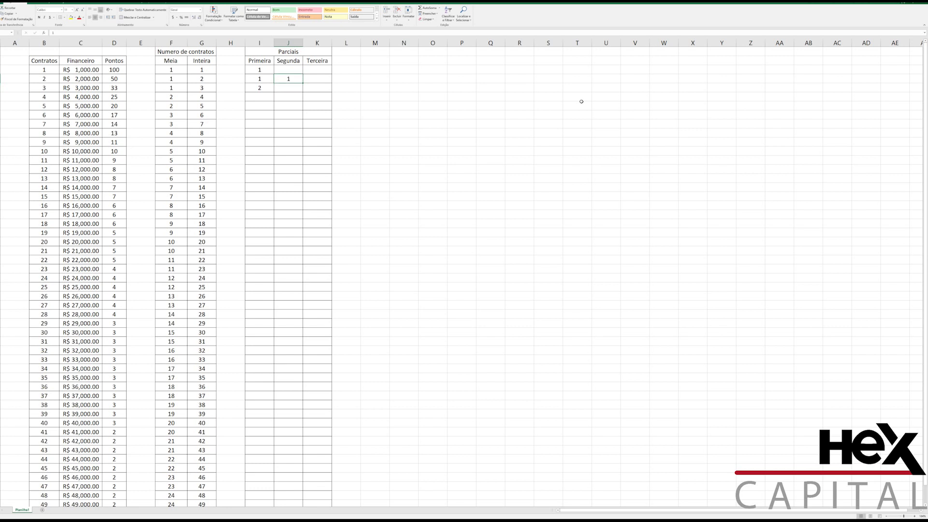
pyautogui.press('Down')
pyautogui.write('1')
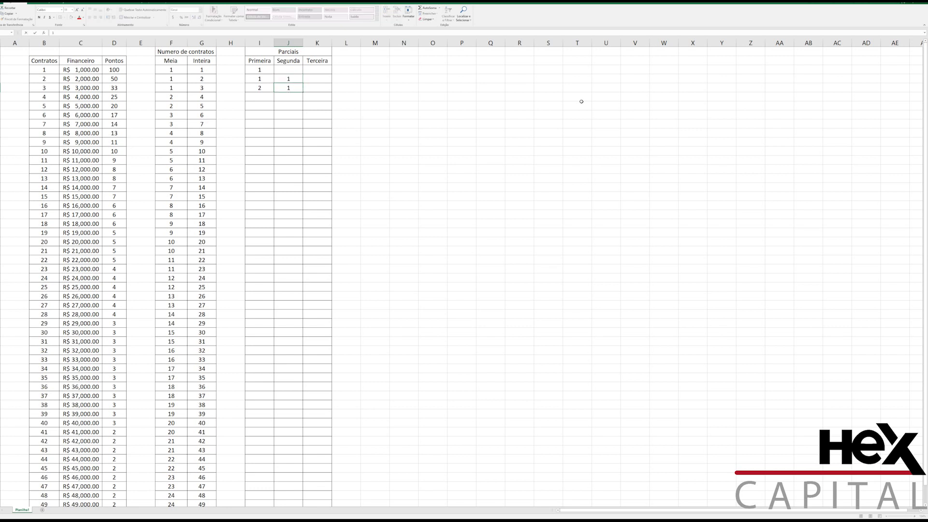
pyautogui.press('Return')
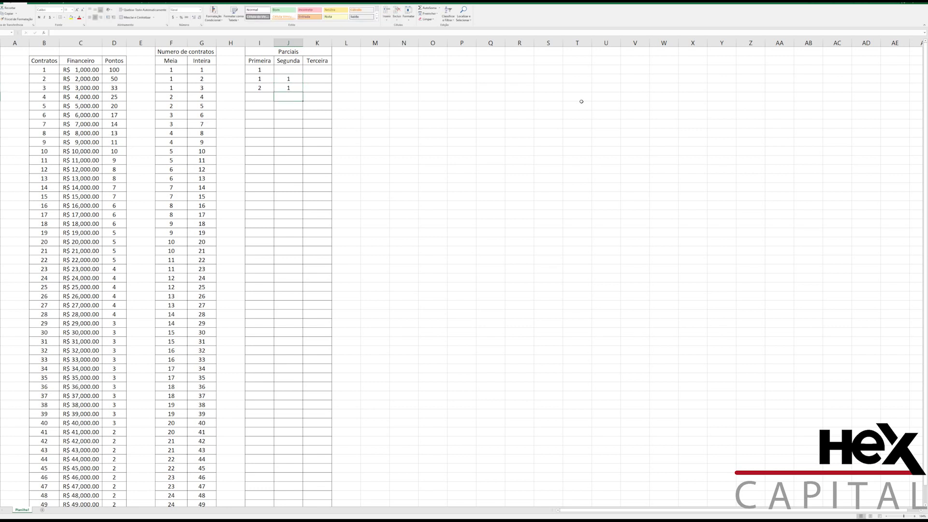
# - Enter the four-contract partials as 2 in Primeira and 2 in Segunda
pyautogui.press('Left')
pyautogui.write('2')
pyautogui.press('Tab')
pyautogui.write('2')
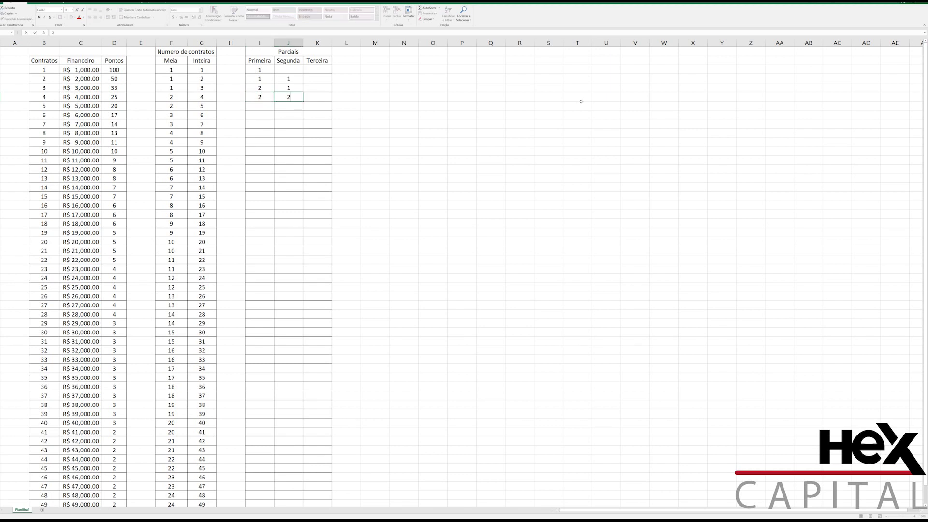
pyautogui.press('Return')
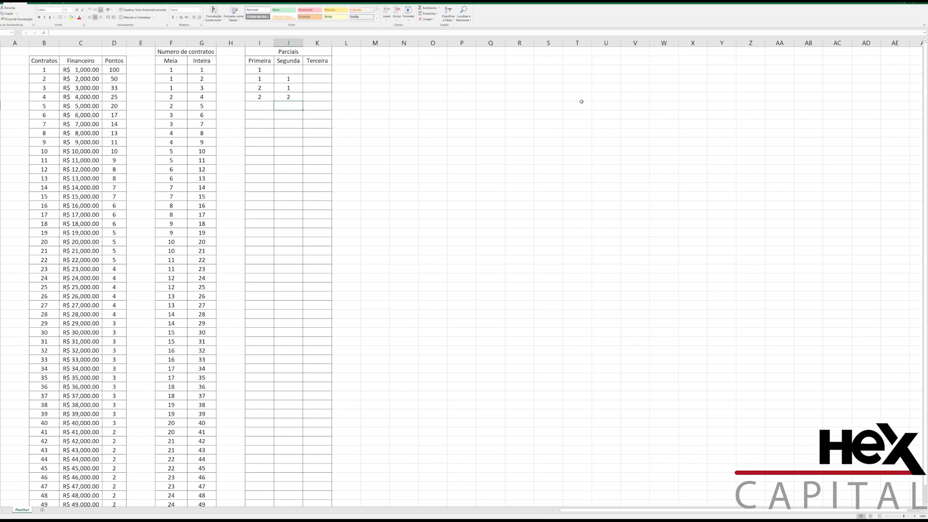
# - Enter the five-contract partials as 3 in Primeira, 1 in Segunda and 1 in Terceira, and review the row
pyautogui.press('Left')
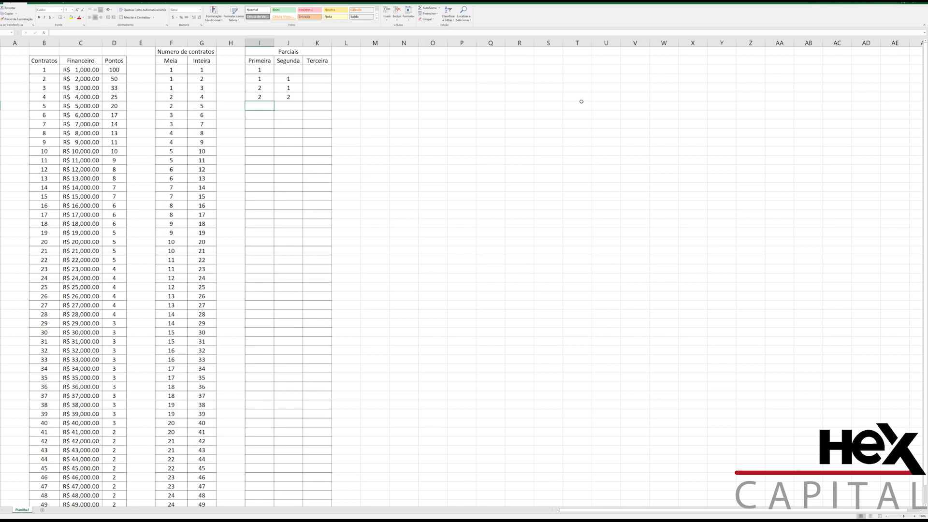
pyautogui.write('3')
pyautogui.press('Tab')
pyautogui.write('1')
pyautogui.press('Tab')
pyautogui.write('1')
pyautogui.press('Down')
pyautogui.press('Left')
pyautogui.press('Left')
pyautogui.press('Up')
pyautogui.press('Right')
pyautogui.press('Up')
pyautogui.press('Down')
pyautogui.press('Right')
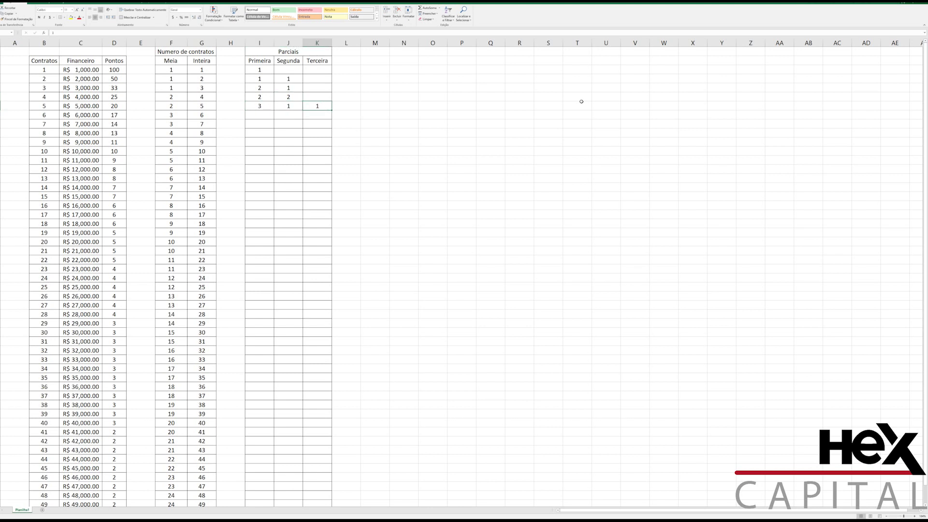
# - Enter the six-contract partial formulas: Primeira =G8*0.55, Segunda =G8*0.25, and Terceira as Inteira minus the first two partials
pyautogui.press('Down')
pyautogui.press('Up')
pyautogui.press('Return')
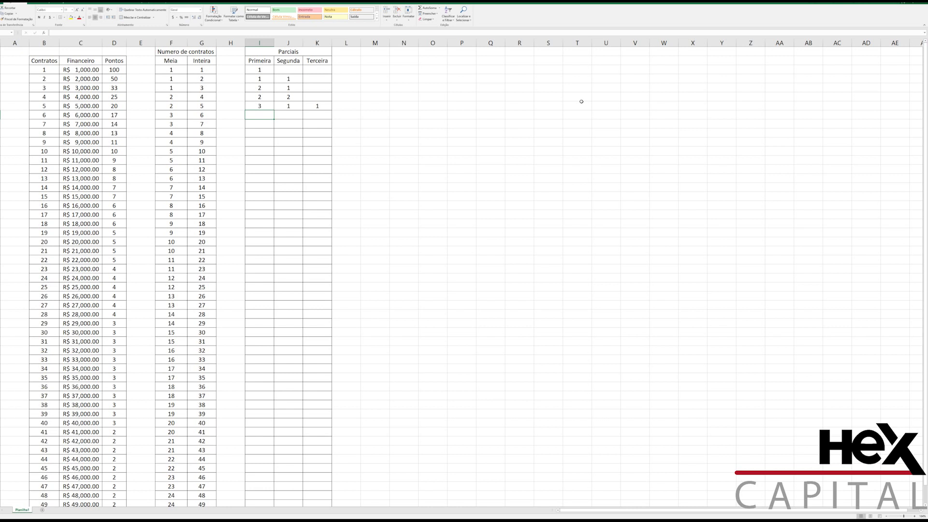
pyautogui.write('=G6*0.55')
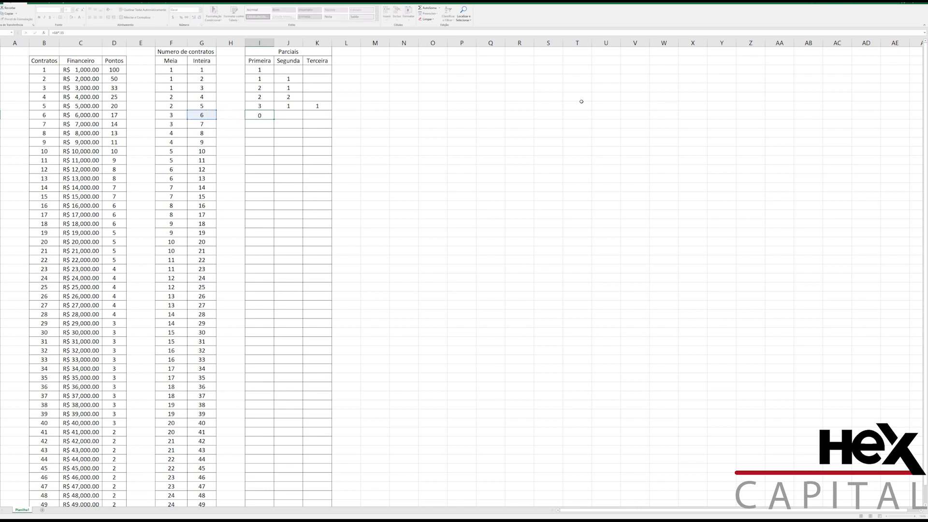
pyautogui.press('Tab')
pyautogui.write('=G6*0.25')
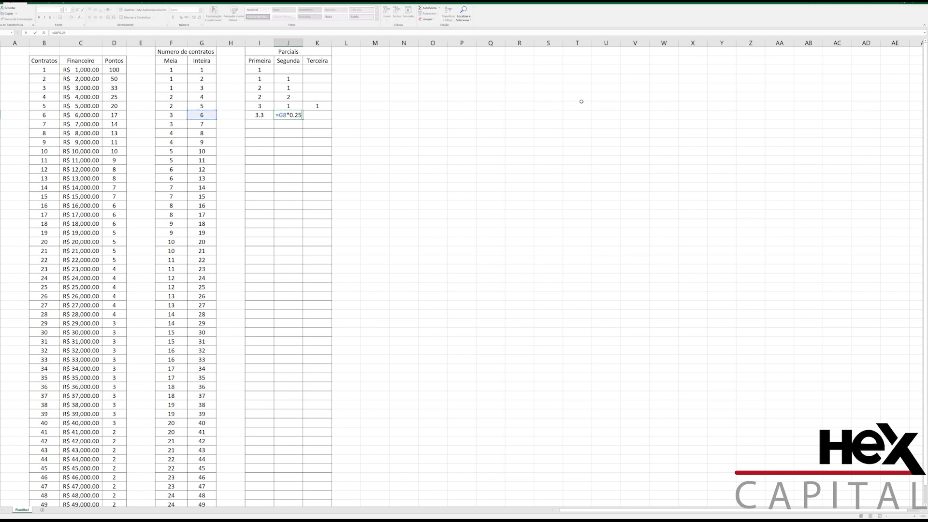
pyautogui.press('Tab')
pyautogui.write('=G6-I6-J6')
pyautogui.press('Return')
# - Format the partials of the one- to six-contract rows as whole numbers without decimals
pyautogui.press('Up')
pyautogui.hotkey('shift', 'Right')
pyautogui.hotkey('shift', 'Right')
pyautogui.hotkey('ctrl', 'space')
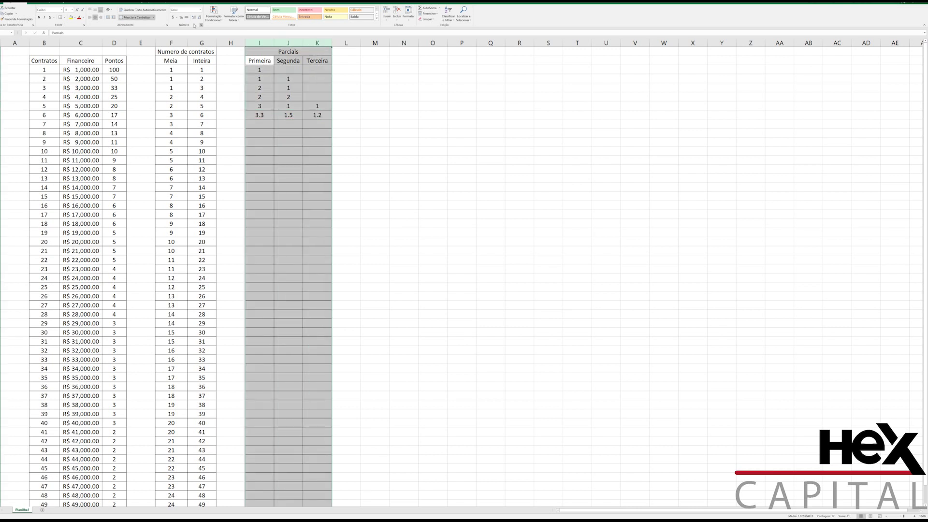
pyautogui.click(259, 68)
pyautogui.moveTo(259, 69); pyautogui.dragTo(317, 115)
pyautogui.click(199, 18)
# - Copy the six-contract row's three partial formulas down through the 50-contract row
pyautogui.moveTo(259, 115); pyautogui.dragTo(314, 115)
pyautogui.hotkey('ctrl', 'c')
pyautogui.press('Down')
pyautogui.hotkey('shift', 'Right')
pyautogui.hotkey('shift', 'Right')
pyautogui.hotkey('shift', 'Down')
pyautogui.hotkey('shift', 'Down')
pyautogui.hotkey('shift', 'Down')
pyautogui.hotkey('shift', 'Down')
pyautogui.hotkey('shift', 'Down')
pyautogui.hotkey('shift', 'Down')
pyautogui.hotkey('shift', 'Down')
pyautogui.hotkey('shift', 'Down')
pyautogui.hotkey('shift', 'Down')
pyautogui.hotkey('shift', 'Down')
pyautogui.hotkey('shift', 'Down')
pyautogui.hotkey('shift', 'Down')
pyautogui.hotkey('shift', 'Down')
pyautogui.hotkey('shift', 'Down')
pyautogui.hotkey('shift', 'Down')
pyautogui.hotkey('shift', 'Down')
pyautogui.hotkey('shift', 'Down')
pyautogui.hotkey('shift', 'Down')
pyautogui.hotkey('shift', 'Down')
pyautogui.hotkey('shift', 'Down')
pyautogui.hotkey('shift', 'Down')
pyautogui.hotkey('ctrl', 'v')
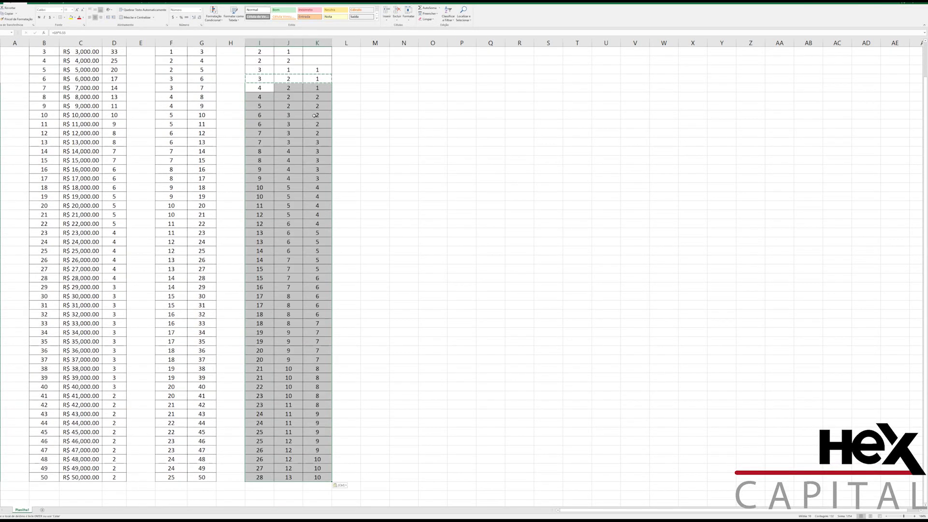
# - Check the 50-contract Terceira formula and overwrite that row's Segunda partial with 12
pyautogui.click(309, 478)
pyautogui.press('F2')
pyautogui.press('Escape')
pyautogui.press('Left')
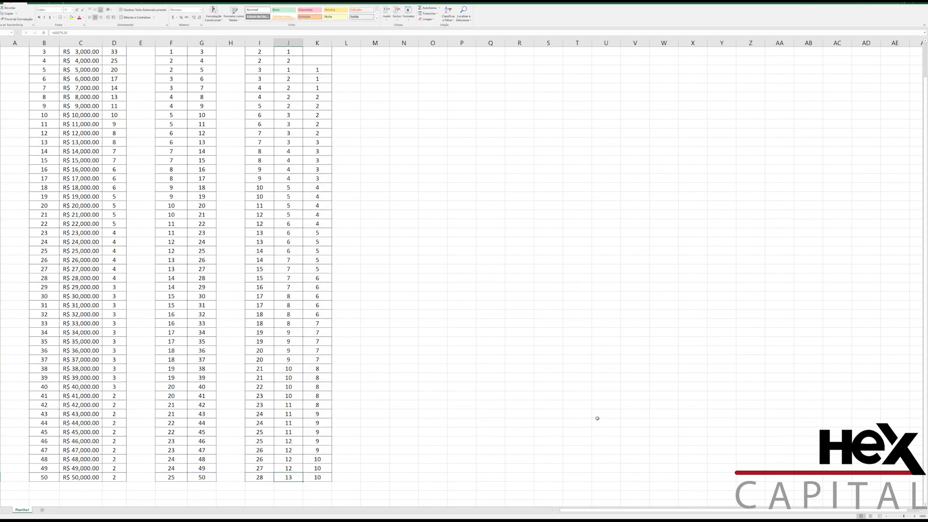
pyautogui.write('12')
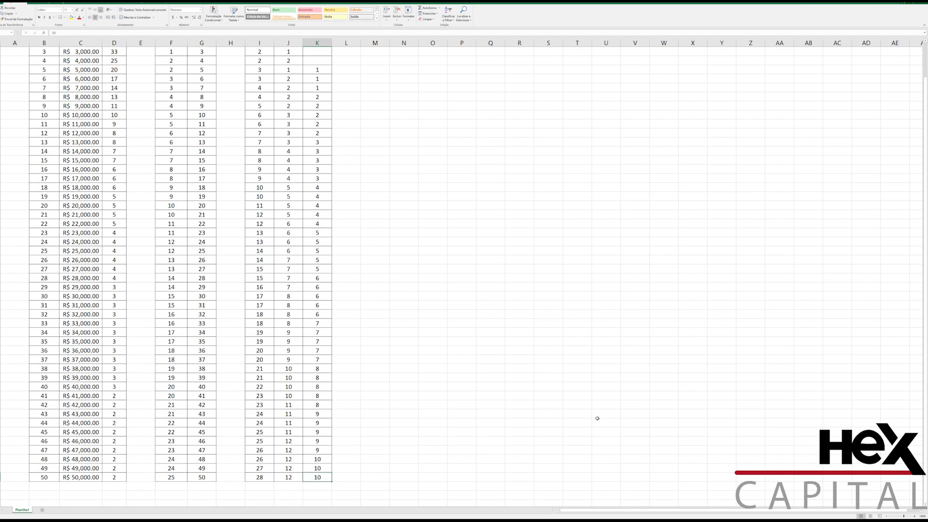
# - Review the partial splits upward from the 50-contract row to the start of the table
pyautogui.press('Up')
pyautogui.press('Up')
pyautogui.press('Up')
pyautogui.press('Up')
pyautogui.press('Up')
pyautogui.press('Up')
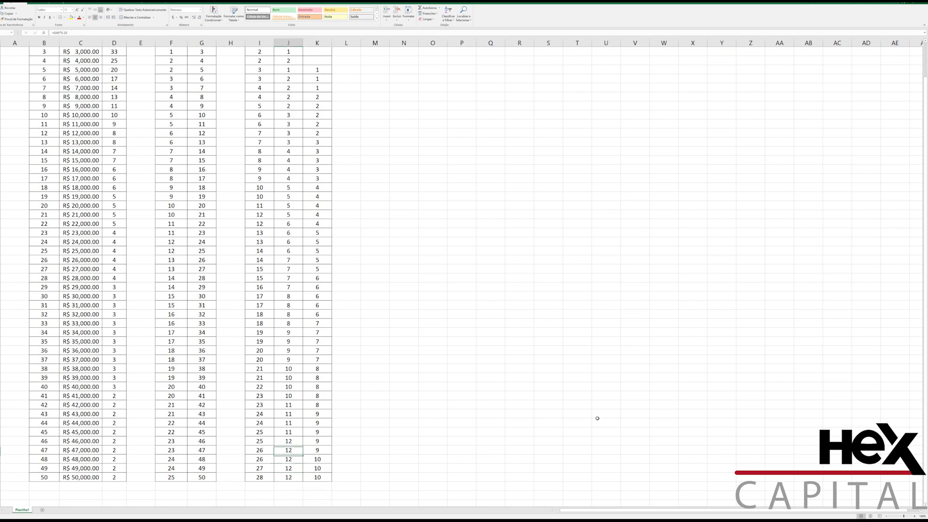
pyautogui.press('Up')
pyautogui.press('Up')
pyautogui.press('Up')
pyautogui.press('Up')
pyautogui.press('Up')
pyautogui.press('Up')
pyautogui.press('Up')
pyautogui.press('Up')
pyautogui.press('Up')
pyautogui.press('Up')
pyautogui.press('Up')
pyautogui.press('Up')
pyautogui.press('Up')
pyautogui.press('Up')
pyautogui.press('Up')
pyautogui.press('Up')
pyautogui.press('Up')
pyautogui.press('Up')
pyautogui.press('Up')
pyautogui.press('Up')
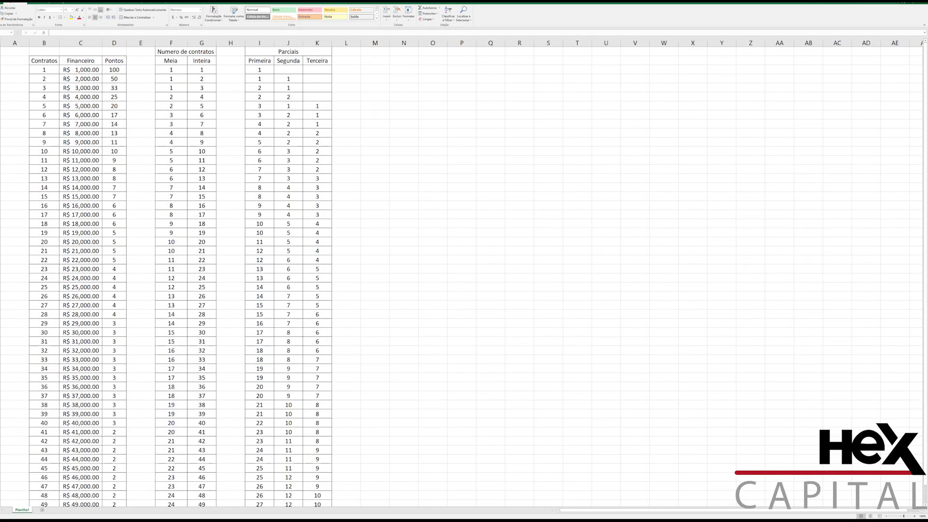
# - Examine the first, second and third partials of the five- and six-contract rows
pyautogui.click(272, 108)
pyautogui.press('Down')
pyautogui.press('Right')
pyautogui.press('Right')
pyautogui.press('Right')
pyautogui.press('Left')
pyautogui.press('Left')
pyautogui.press('Left')
pyautogui.press('Left')
# - Review the contract table downward from the six-contract row through the higher contract counts
pyautogui.press('Down')
pyautogui.press('Down')
pyautogui.press('Down')
pyautogui.press('Down')
pyautogui.press('Down')
pyautogui.press('Down')
pyautogui.press('Down')
pyautogui.press('Down')
pyautogui.press('Down')
pyautogui.press('Down')
pyautogui.press('Down')
pyautogui.press('Down')
pyautogui.press('Down')
pyautogui.press('Down')
pyautogui.press('Down')
pyautogui.press('Down')
pyautogui.press('Down')
pyautogui.press('Down')
pyautogui.press('Down')
pyautogui.press('Down')
pyautogui.press('Down')
pyautogui.press('Down')
pyautogui.press('Down')
pyautogui.press('Down')
pyautogui.press('Down')
pyautogui.press('Down')
pyautogui.press('Down')
pyautogui.press('Down')
pyautogui.press('Down')
pyautogui.press('Down')
pyautogui.press('Down')
pyautogui.press('Down')
# - Return to the middle rows of the table and trace one row back from the partials to its contract count
pyautogui.press('Up')
pyautogui.press('Up')
pyautogui.press('Up')
pyautogui.press('Up')
pyautogui.press('Up')
pyautogui.press('Up')
pyautogui.press('Up')
pyautogui.press('Up')
pyautogui.press('Up')
pyautogui.press('Up')
pyautogui.press('Up')
pyautogui.press('Up')
pyautogui.press('Up')
pyautogui.press('Up')
pyautogui.press('Left')
pyautogui.press('Left')
pyautogui.press('Left')
pyautogui.press('Left')
pyautogui.press('Left')
pyautogui.press('Left')
pyautogui.press('Left')
# - Compare a middle row's contract count, amount, points, half and full quantities, and partials across the table
pyautogui.press('Right')
pyautogui.press('Right')
pyautogui.press('Right')
pyautogui.press('Right')
pyautogui.press('Right')
pyautogui.press('Right')
pyautogui.press('Right')
pyautogui.press('Right')
pyautogui.press('Right')
pyautogui.press('Right')
pyautogui.press('Left')
pyautogui.press('Right')
pyautogui.press('Left')
pyautogui.press('Left')
pyautogui.press('Left')
pyautogui.press('Left')
pyautogui.press('Left')
pyautogui.press('Left')
pyautogui.press('Left')
pyautogui.press('Left')
pyautogui.press('Left')
pyautogui.press('Left')
pyautogui.press('Right')
# - Review the contract counts upward to the smaller rows and read one of them across to its partials
pyautogui.press('Up')
pyautogui.press('Up')
pyautogui.press('Up')
pyautogui.press('Up')
pyautogui.press('Up')
pyautogui.press('Up')
pyautogui.press('Up')
pyautogui.press('Up')
pyautogui.press('Up')
pyautogui.press('Up')
pyautogui.press('Up')
pyautogui.press('Up')
pyautogui.press('Up')
pyautogui.press('Up')
pyautogui.press('Up')
pyautogui.press('Right')
pyautogui.press('Right')
pyautogui.press('Right')
pyautogui.press('Right')
pyautogui.press('Right')
pyautogui.press('Right')
pyautogui.press('Right')
pyautogui.press('Right')
pyautogui.press('Right')
# - Go back to the start of the sheet and examine the contract counts and Financeiro amounts of the first rows
pyautogui.hotkey('ctrl', 'Home')
pyautogui.press('Down')
pyautogui.press('Down')
pyautogui.press('Down')
pyautogui.press('Down')
pyautogui.press('Up')
pyautogui.press('Up')
pyautogui.press('Down')
pyautogui.press('Down')
pyautogui.press('Down')
pyautogui.press('Down')
pyautogui.press('Down')
pyautogui.press('Down')
pyautogui.press('Down')
pyautogui.press('Right')
pyautogui.press('Up')
pyautogui.press('Up')
pyautogui.press('Up')
pyautogui.press('Up')
pyautogui.press('Up')
pyautogui.press('Up')
pyautogui.press('Up')
pyautogui.press('Up')
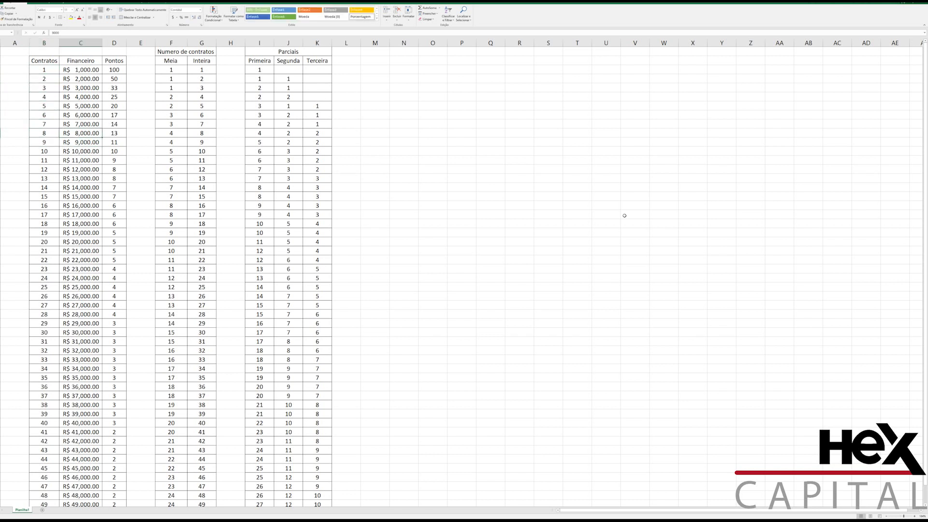
# - Compare the Financeiro amounts with the Pontos values in the low-contract rows, ending on the two-contract amount
pyautogui.press('Down')
pyautogui.press('Down')
pyautogui.press('Down')
pyautogui.press('Right')
pyautogui.press('Up')
pyautogui.press('Up')
pyautogui.press('Up')
pyautogui.press('Left')
pyautogui.press('Right')
pyautogui.press('Down')
pyautogui.press('Left')
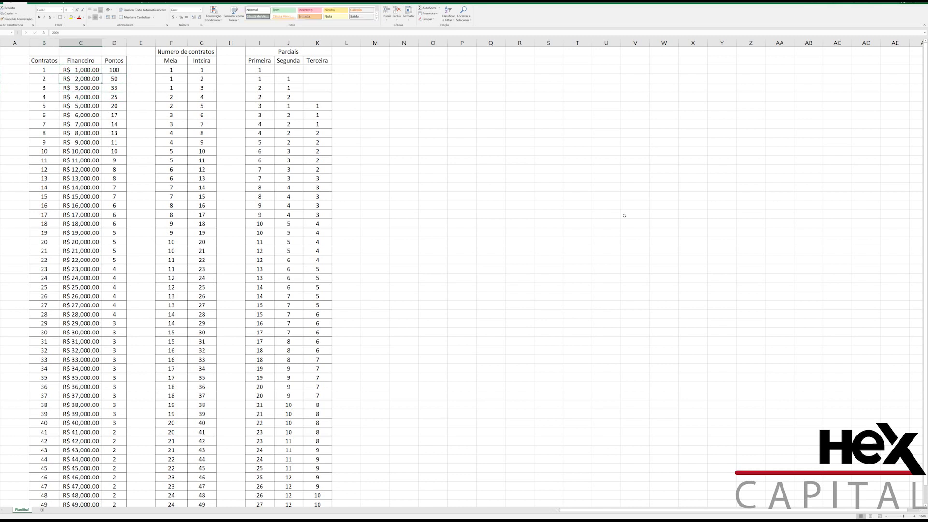
# - Review the Financeiro amounts from two to 15 contracts and check the contract count of the 15-contract row
pyautogui.press('Down')
pyautogui.press('Down')
pyautogui.press('Down')
pyautogui.press('Down')
pyautogui.press('Down')
pyautogui.press('Down')
pyautogui.press('Down')
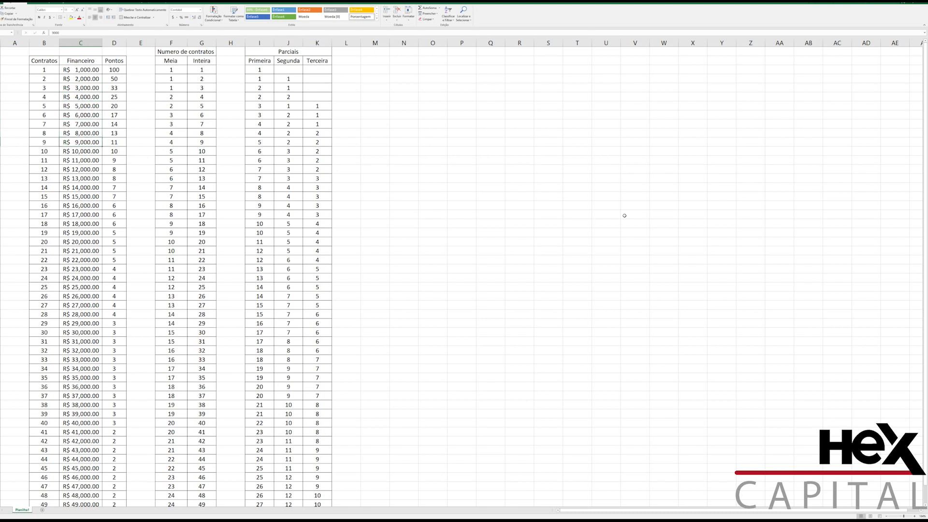
pyautogui.press('Left')
pyautogui.press('Right')
pyautogui.press('Down')
pyautogui.press('Down')
pyautogui.press('Down')
pyautogui.press('Down')
pyautogui.press('Down')
pyautogui.press('Down')
pyautogui.press('Left')
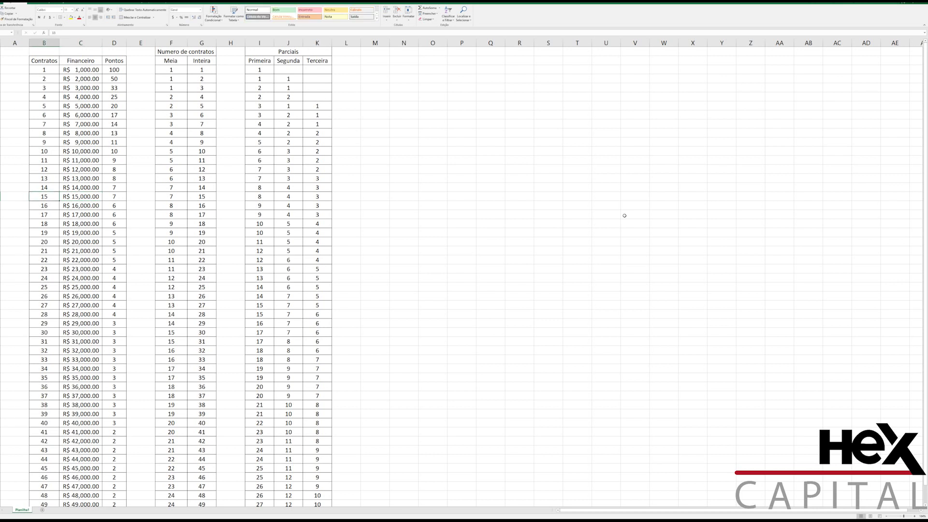
# - Read the 16-contract row across from its Financeiro amount through the Inteira quantity to the Primeira, Segunda and Terceira partials
pyautogui.press('Down')
pyautogui.press('Right')
pyautogui.press('Right')
pyautogui.press('Right')
pyautogui.press('Right')
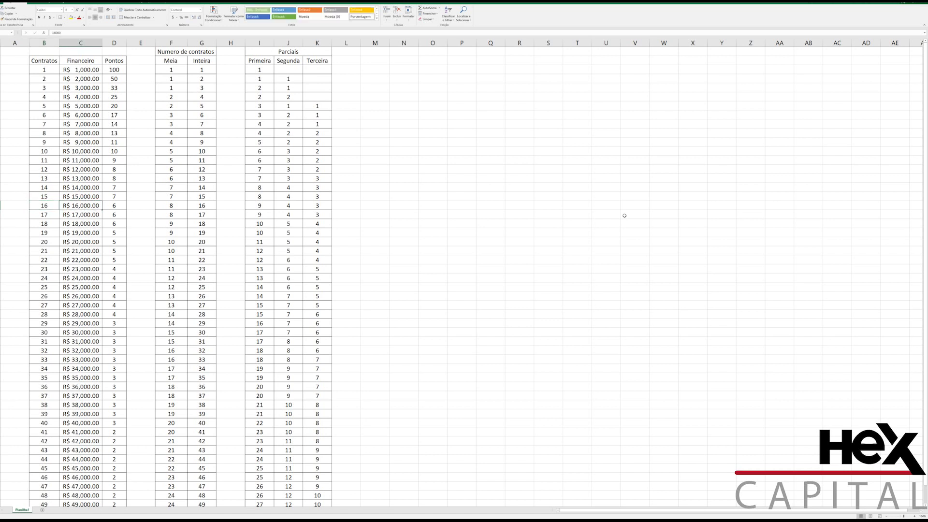
pyautogui.press('Right')
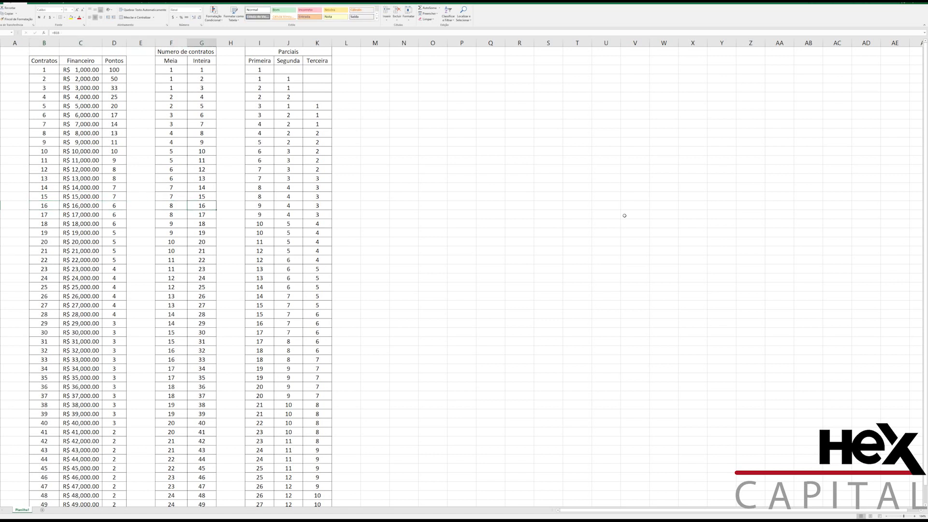
pyautogui.press('Right')
pyautogui.press('Right')
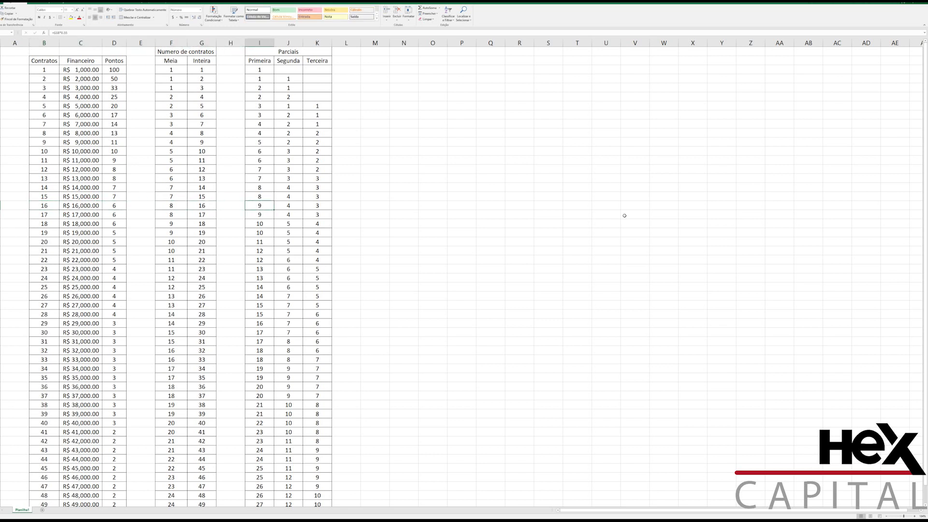
pyautogui.press('Right')
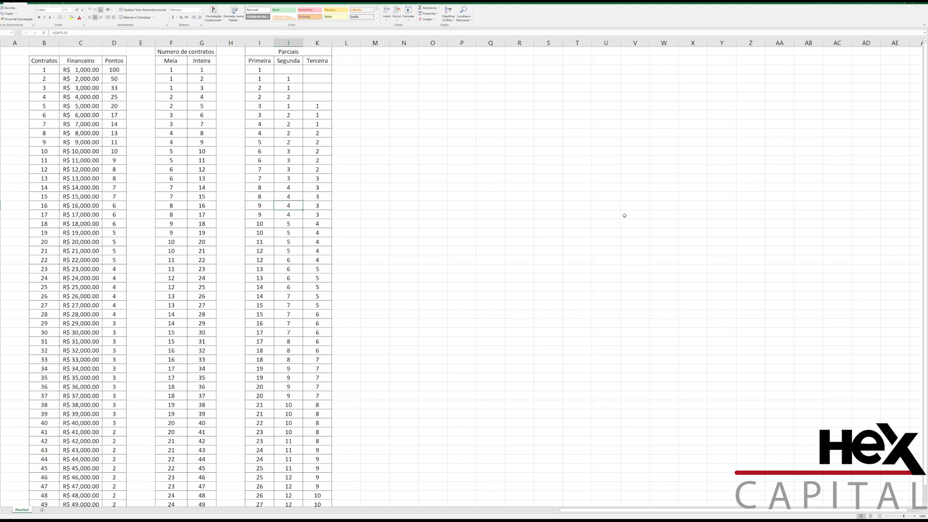
pyautogui.press('Right')
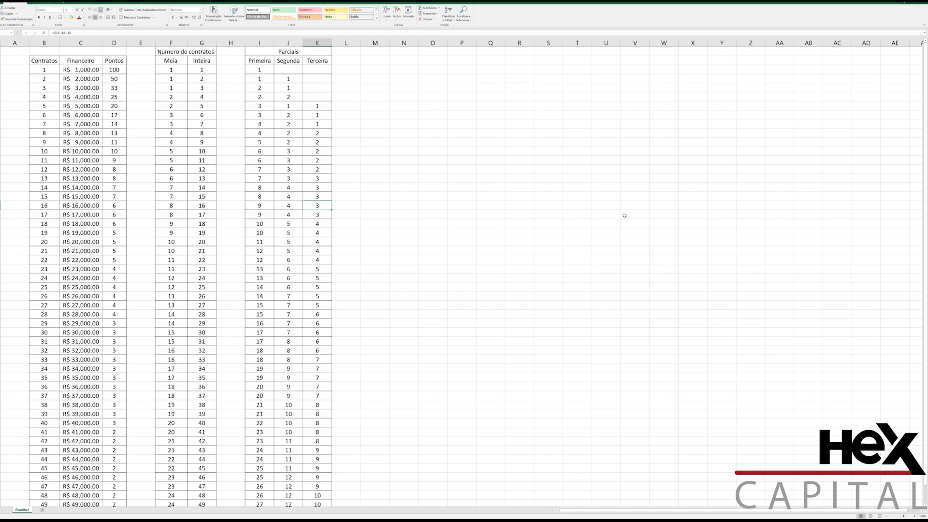
# - Compare the 16-contract row's Inteira quantity with its partial exits, ending on the Primeira value
pyautogui.press('Left')
pyautogui.press('Left')
pyautogui.press('Left')
pyautogui.press('Left')
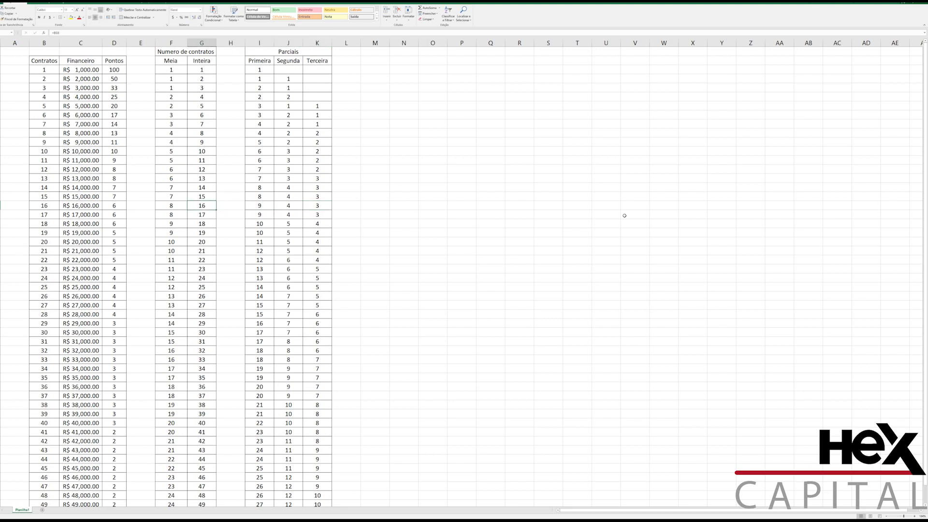
pyautogui.press('Right')
pyautogui.press('Right')
pyautogui.press('Right')
pyautogui.press('Left')
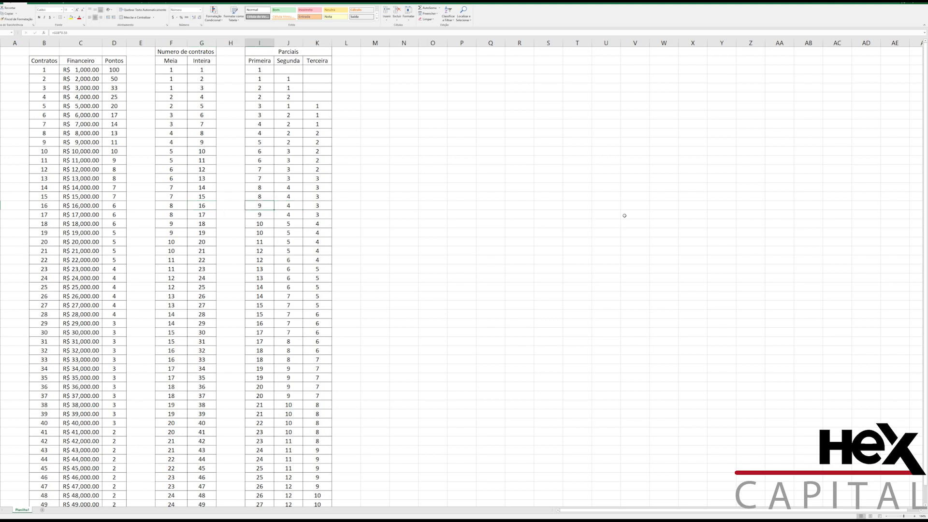